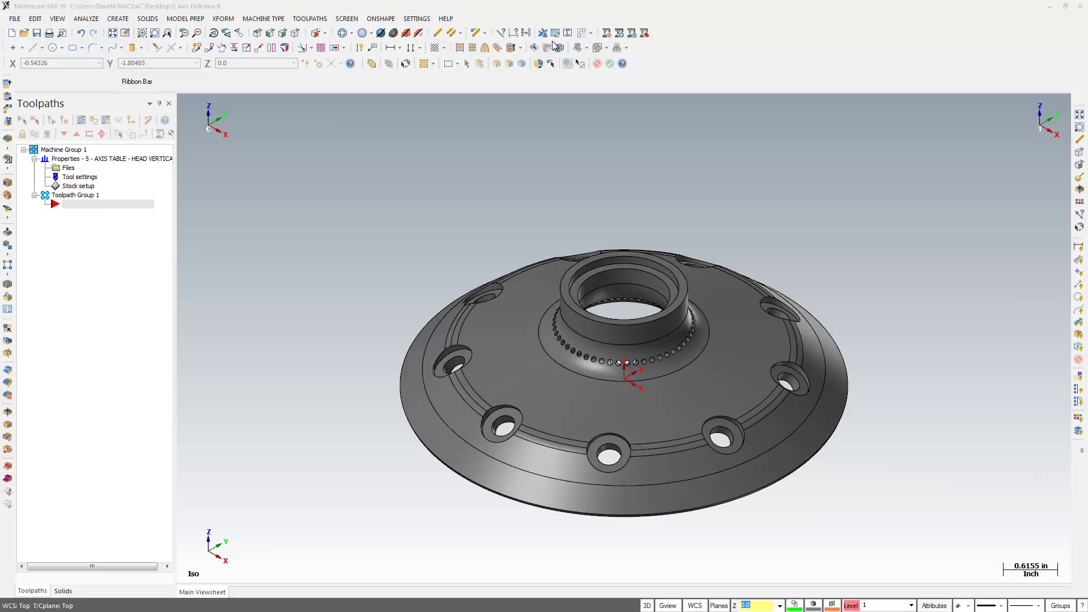
- Zoom in on a single bolt hole of the flange
left_click(177, 22)
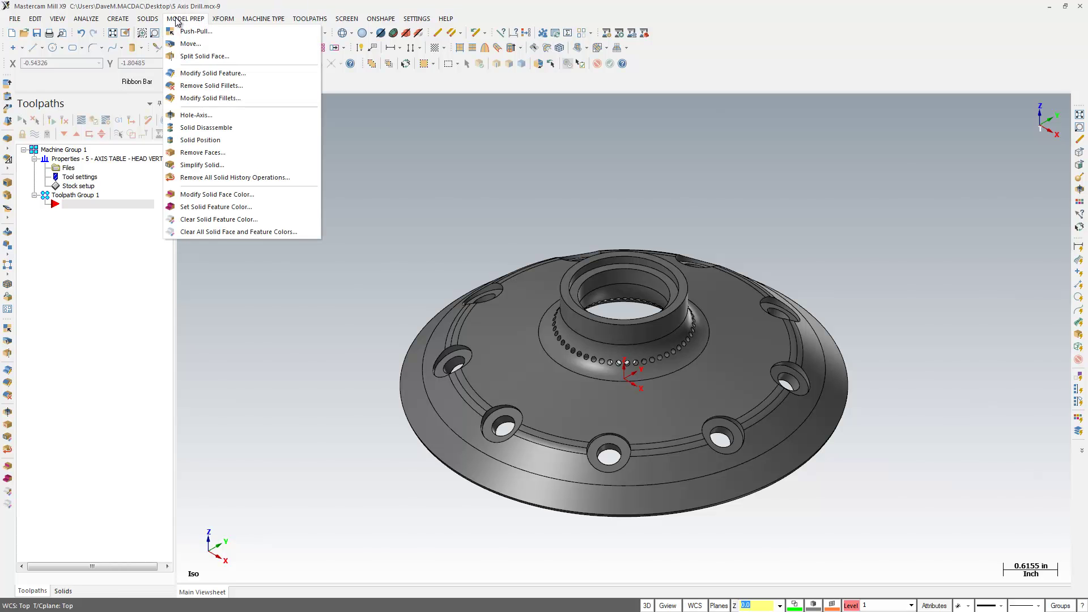
left_click(205, 117)
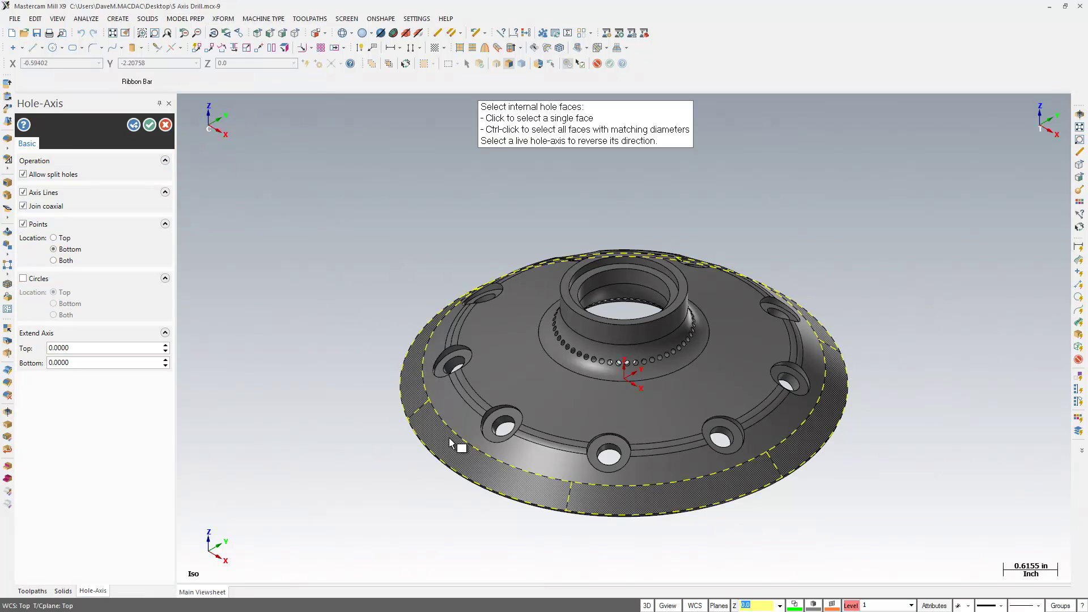
key("Escape")
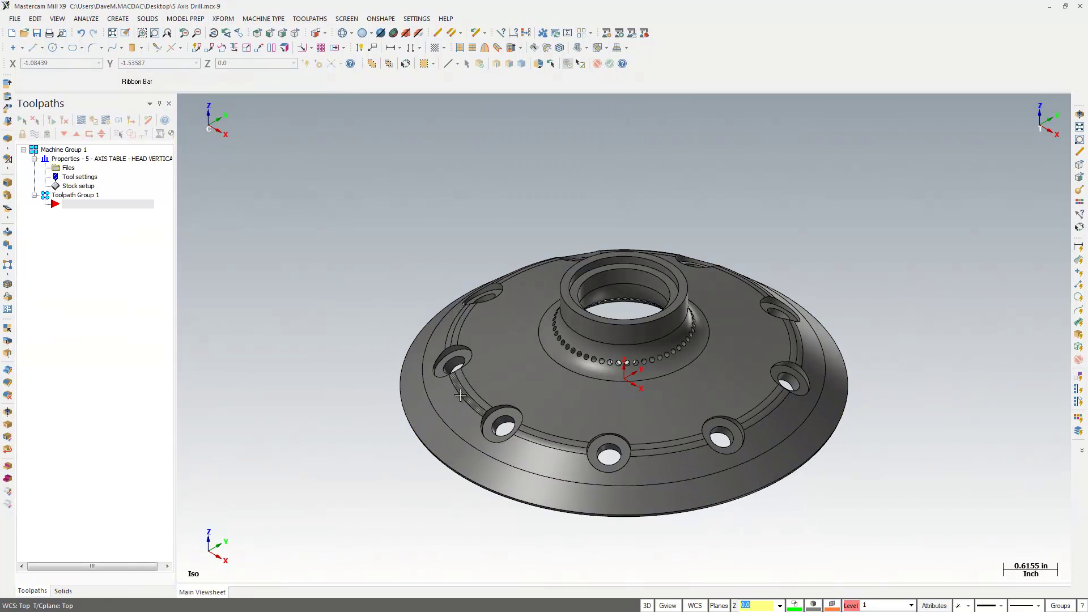
key("F1")
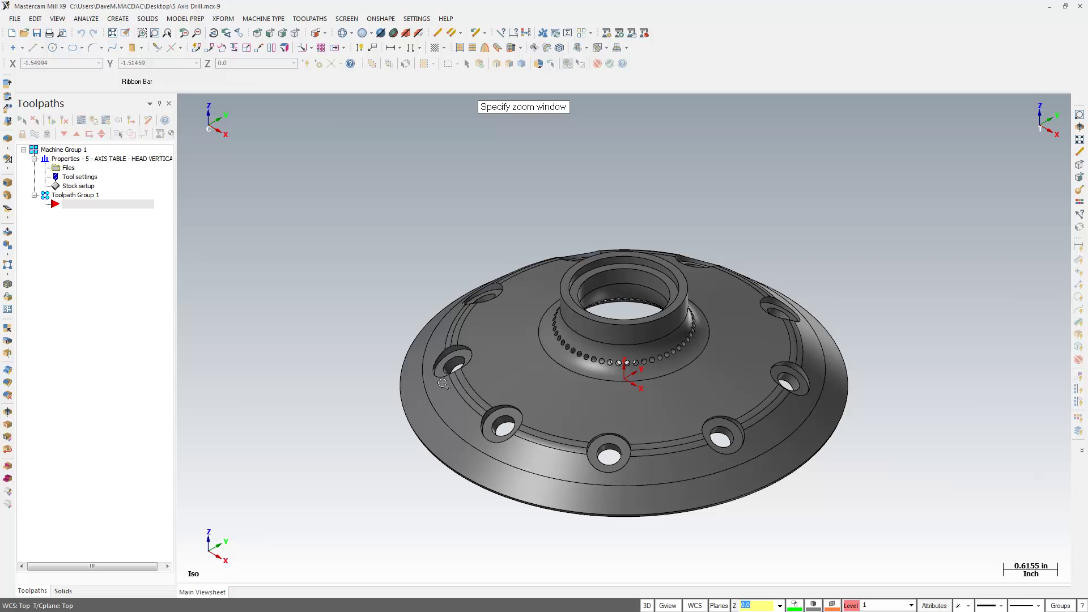
left_click_drag(435, 380, 556, 475)
left_click(556, 475)
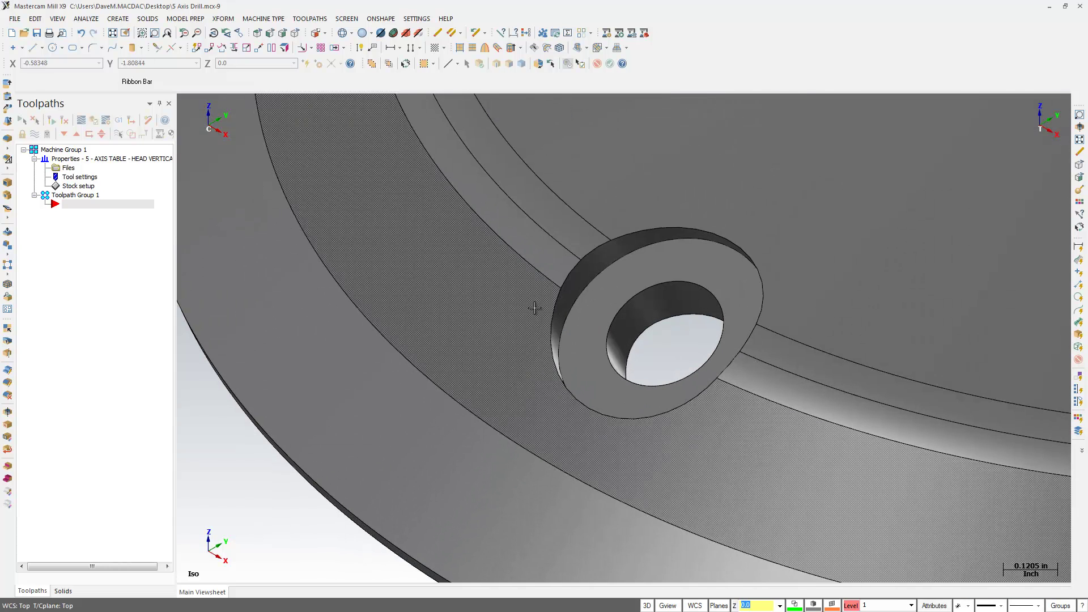
- Create hole-axis lines and points on all matching 0.2500 bolt holes
left_click(185, 19)
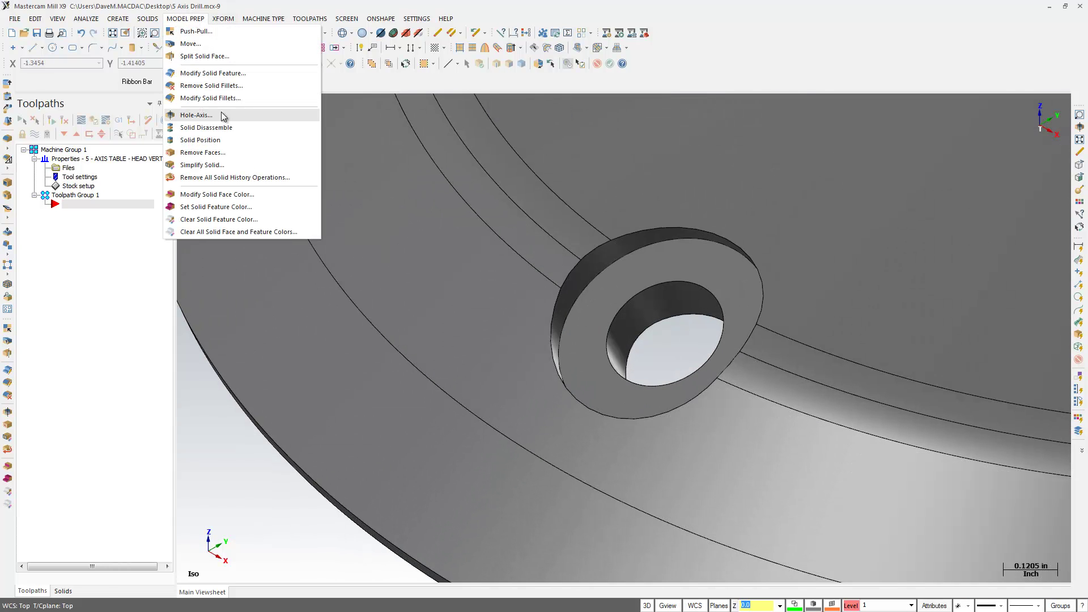
left_click(222, 114)
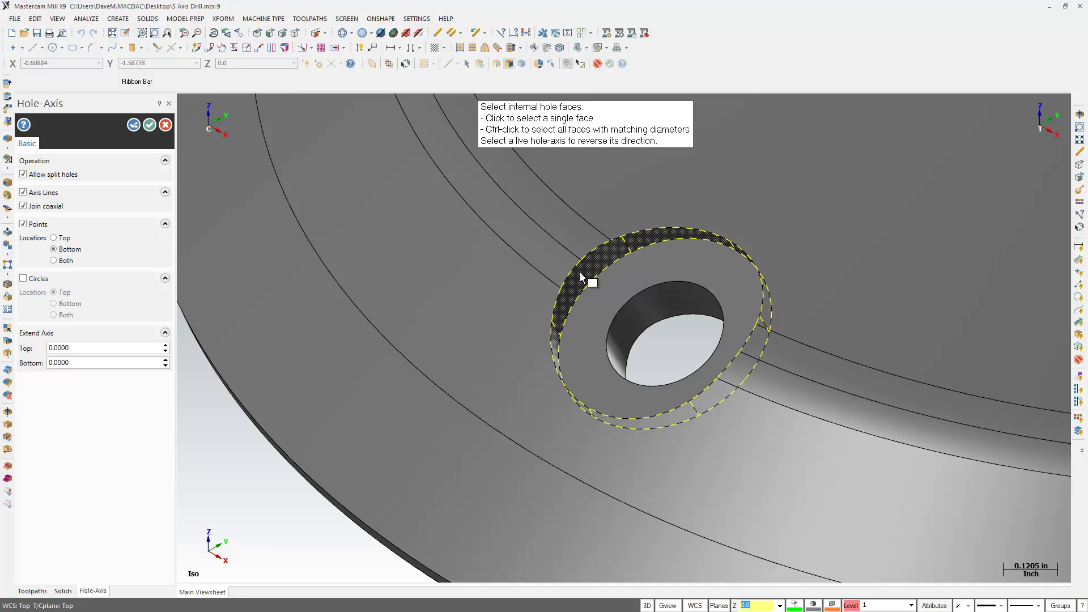
left_click(581, 276)
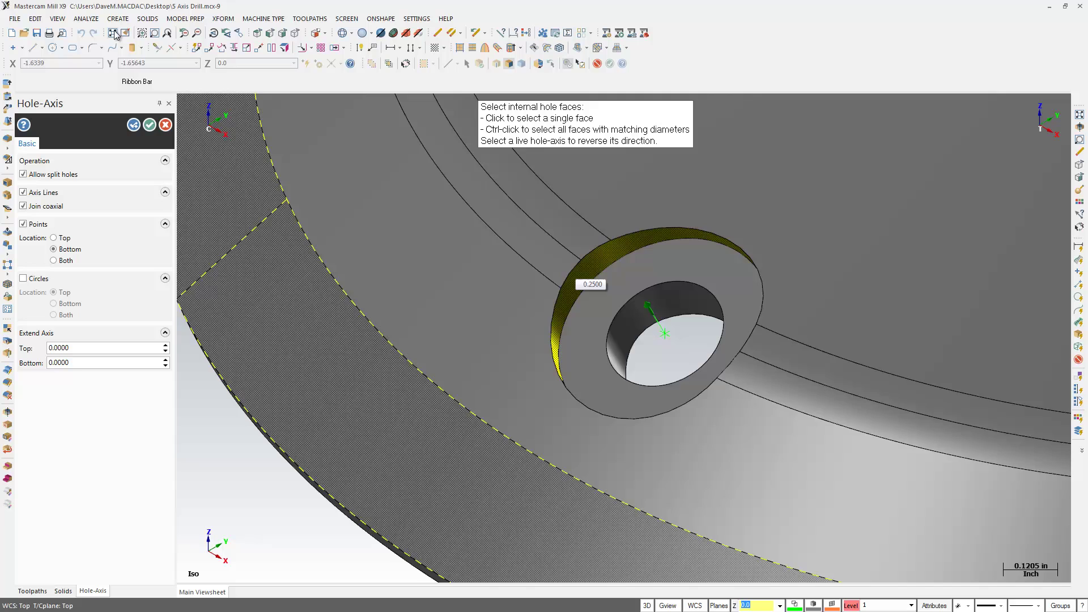
left_click(113, 33)
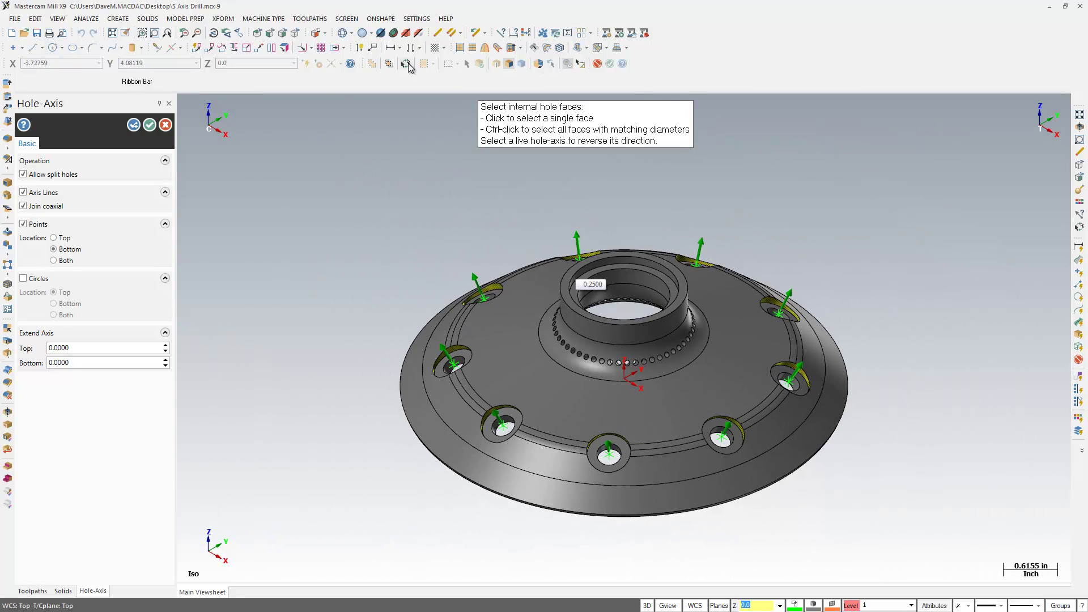
left_click(150, 126)
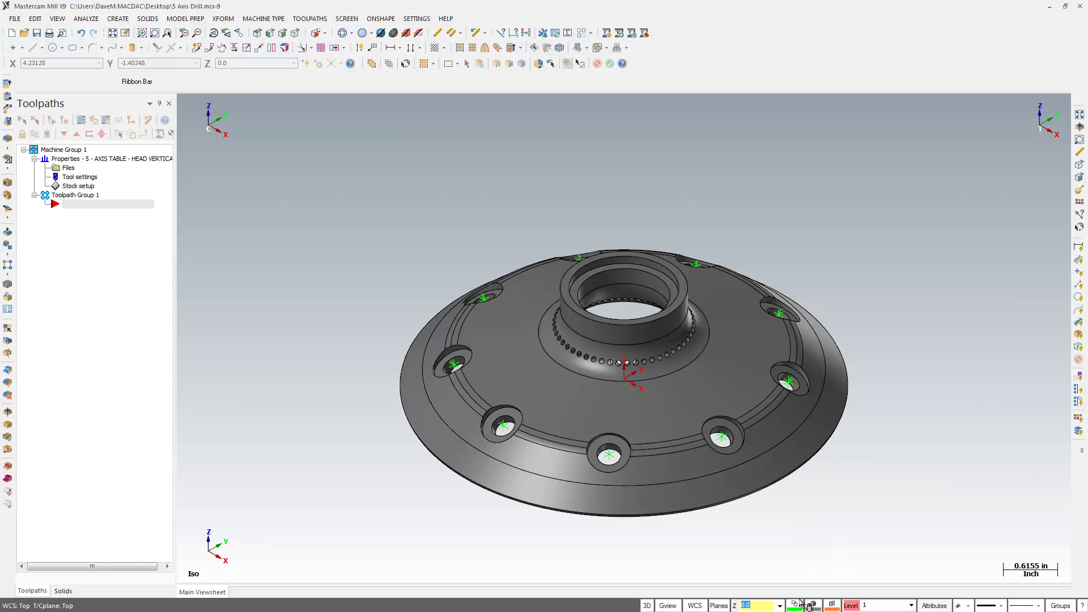
- Pick a new colour for upcoming geometry and zoom in on the hub's small holes
left_click(795, 605)
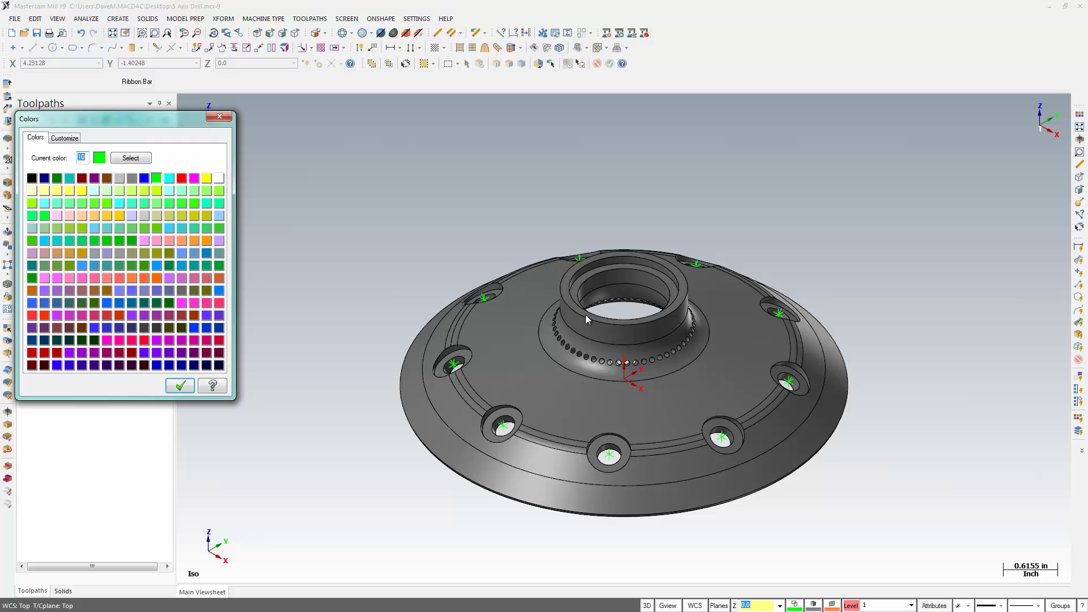
double_click(98, 232)
key("F1")
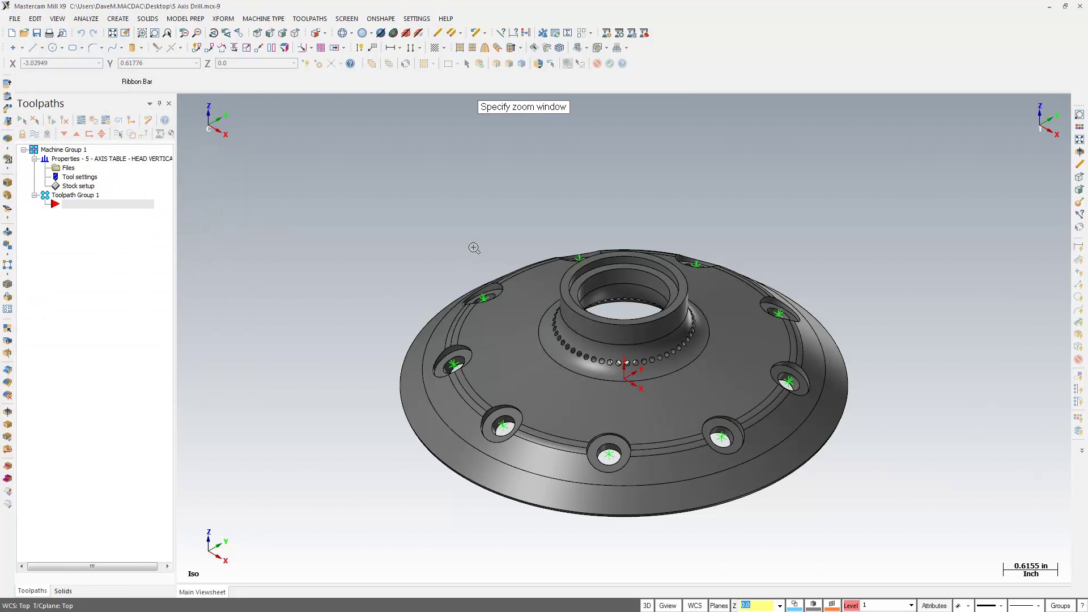
left_click_drag(498, 264, 656, 437)
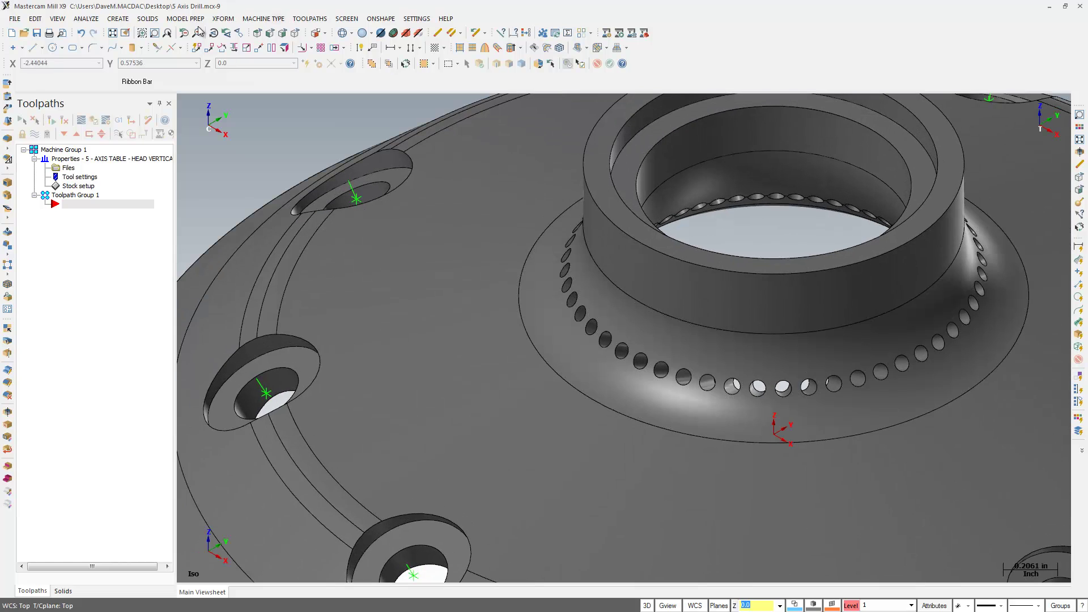
- Create hole axes on the whole ring of small 0.0313 radial holes
left_click(185, 18)
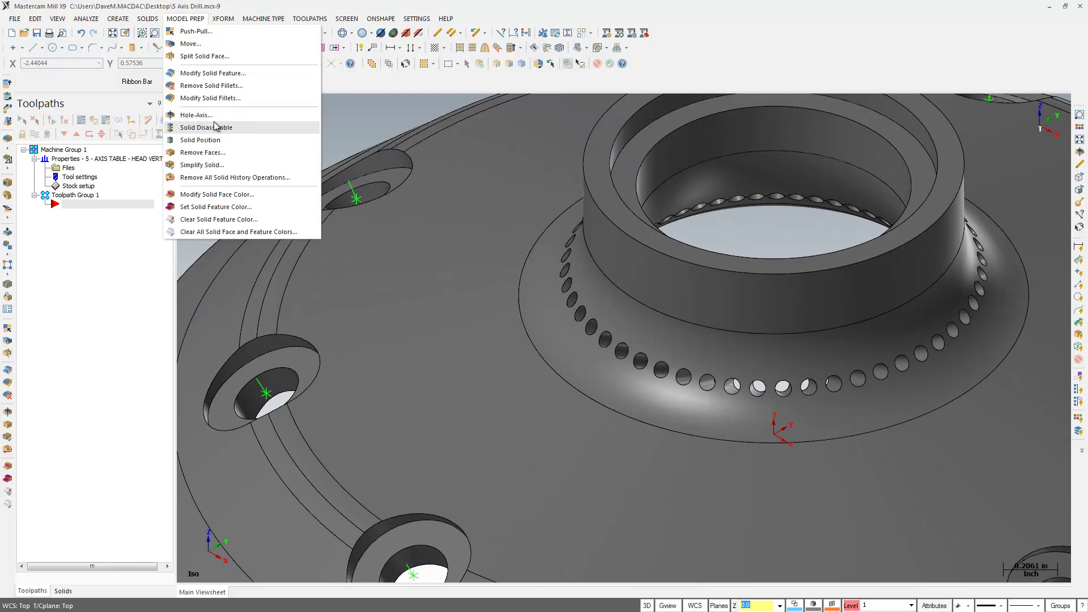
left_click(199, 115)
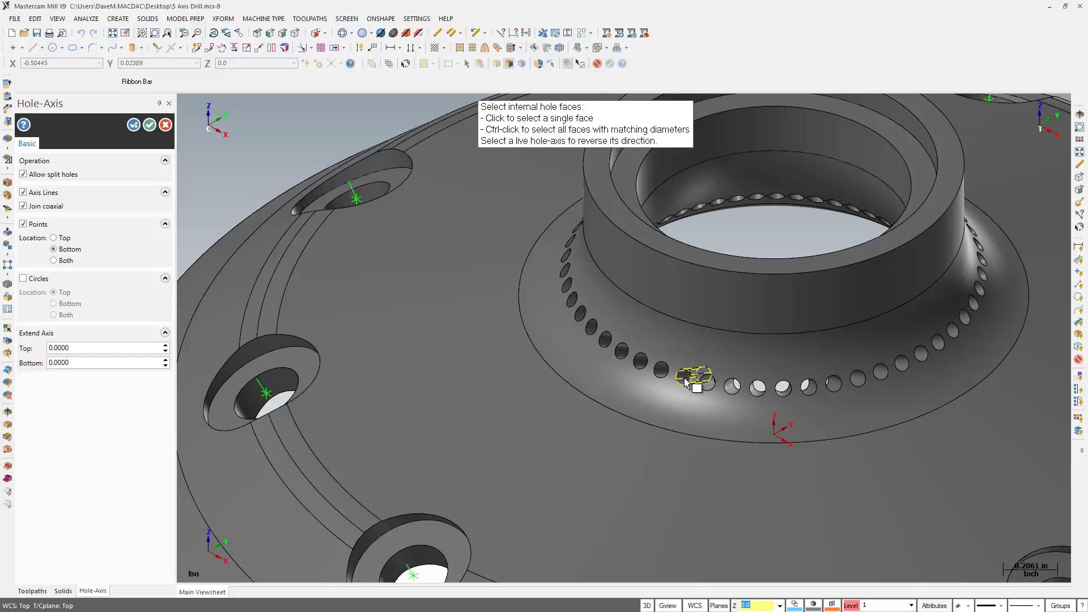
left_click(686, 381, "ctrl")
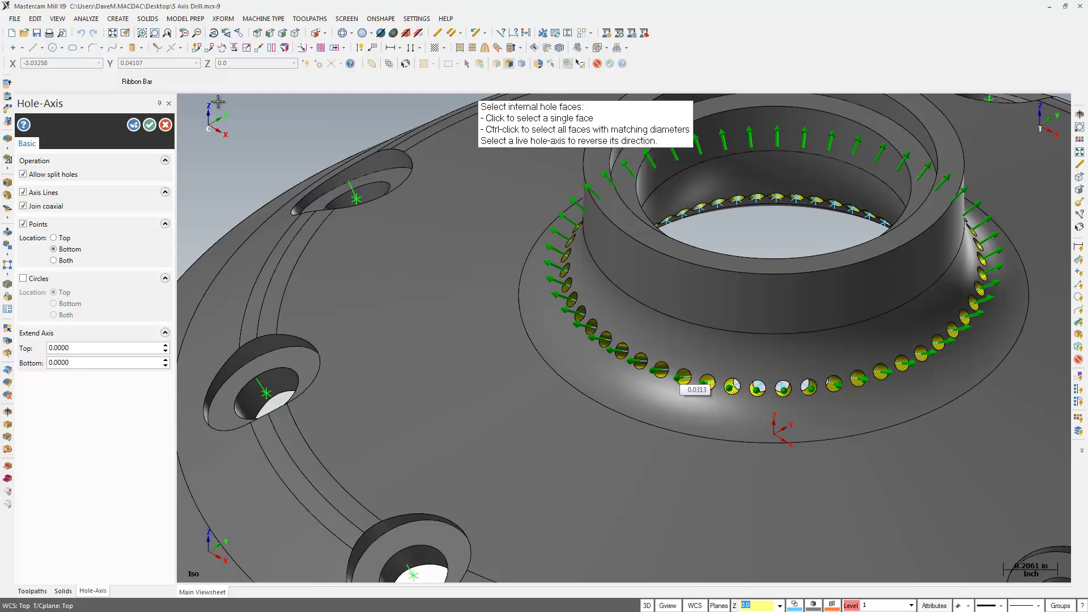
left_click(149, 125)
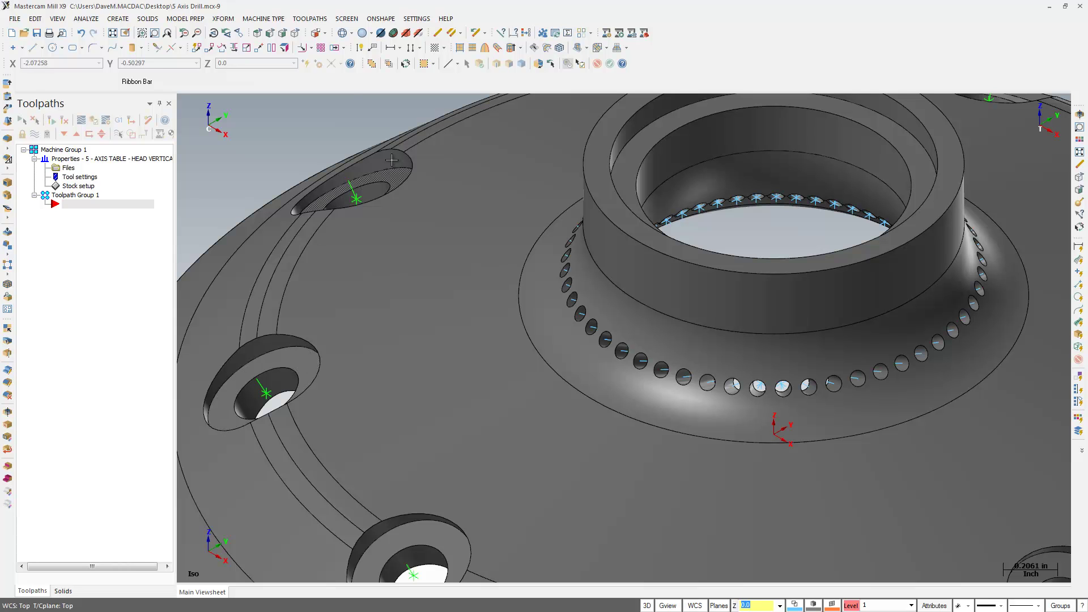
- In Right side view, start a new Multiaxis toolpath and accept the NC file name
left_click(284, 35)
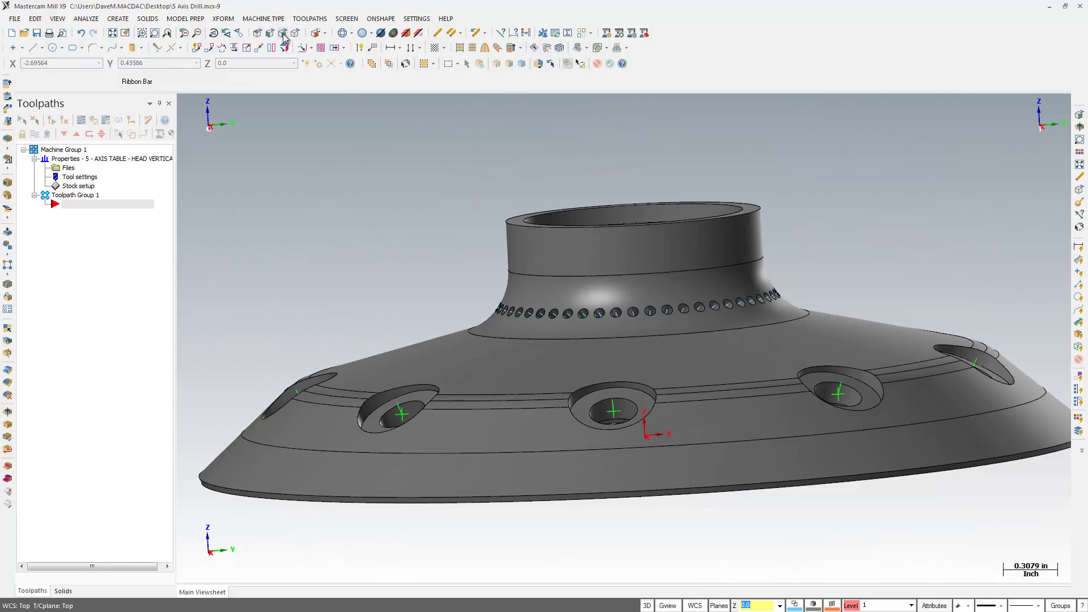
left_click(310, 21)
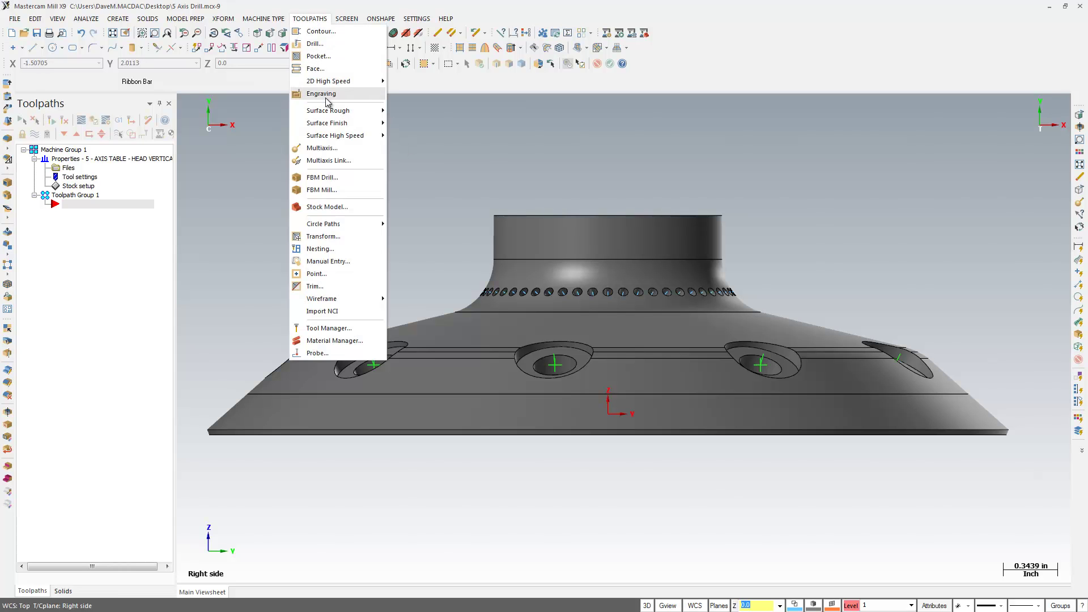
left_click(347, 149)
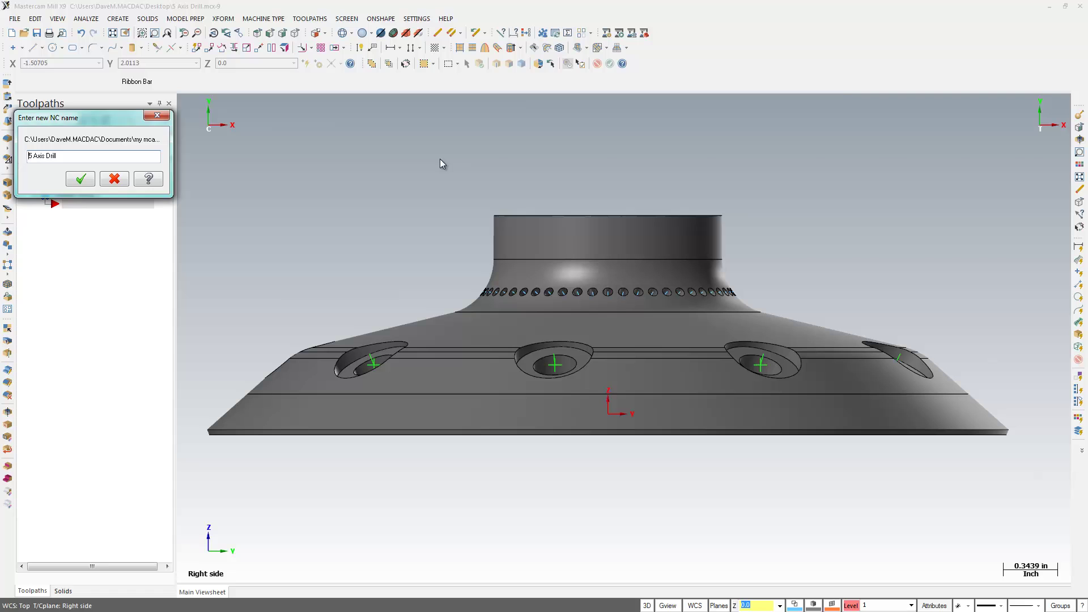
left_click(78, 180)
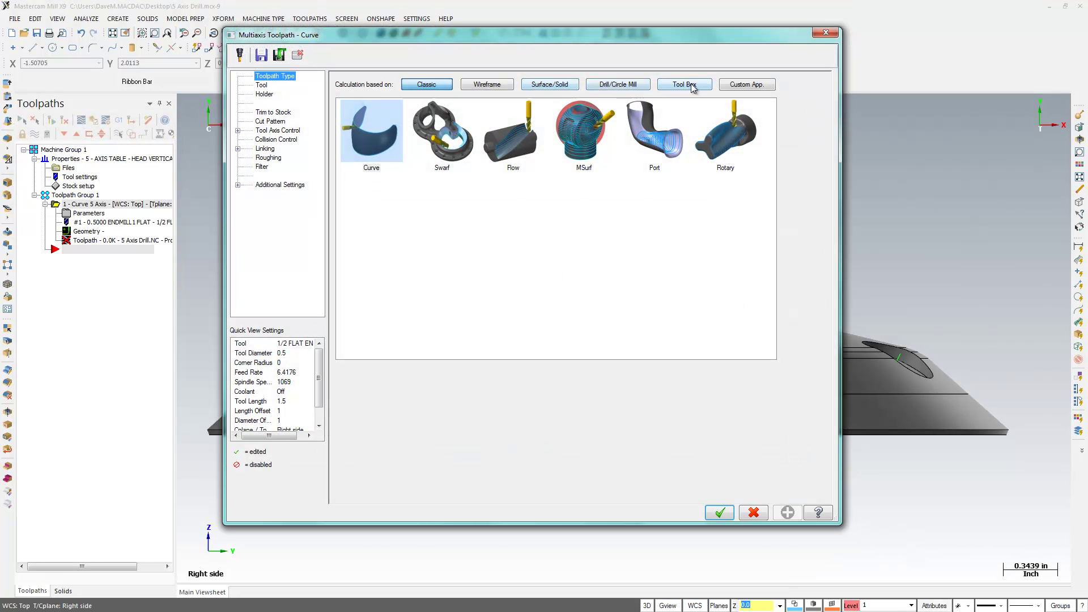
- Choose the Drill type with the 1/2 FLAT ENDMILL and Points/Lines as drill entities
left_click(628, 85)
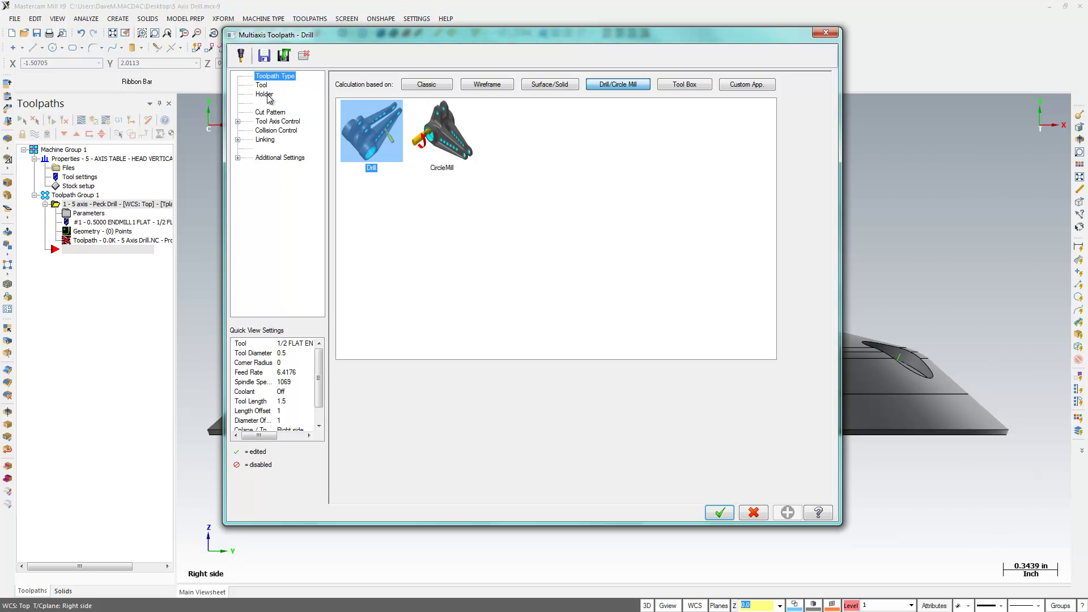
left_click(261, 86)
left_click(417, 117)
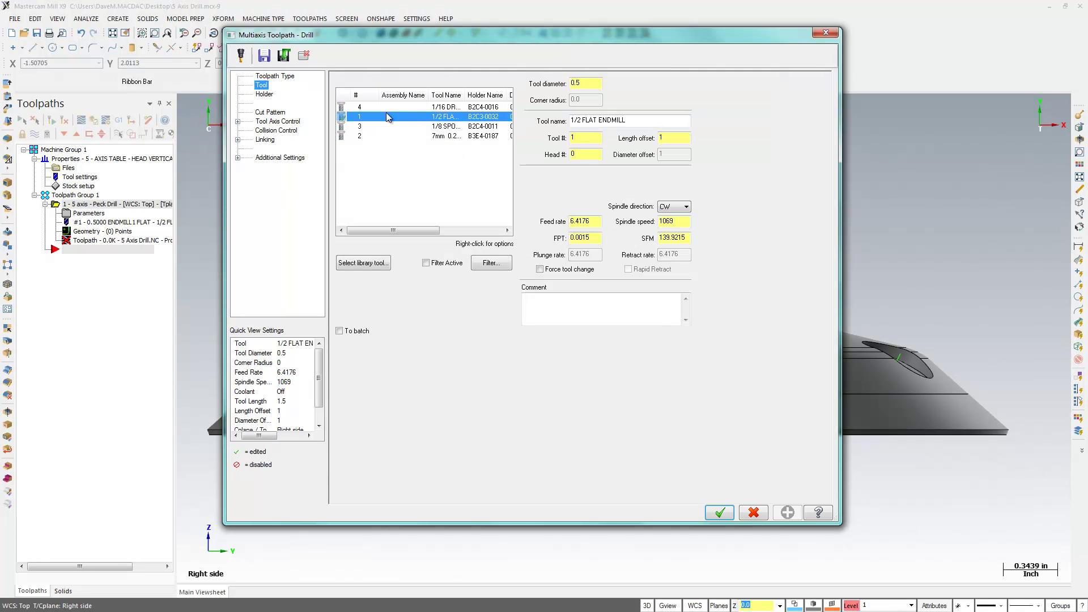
left_click(270, 112)
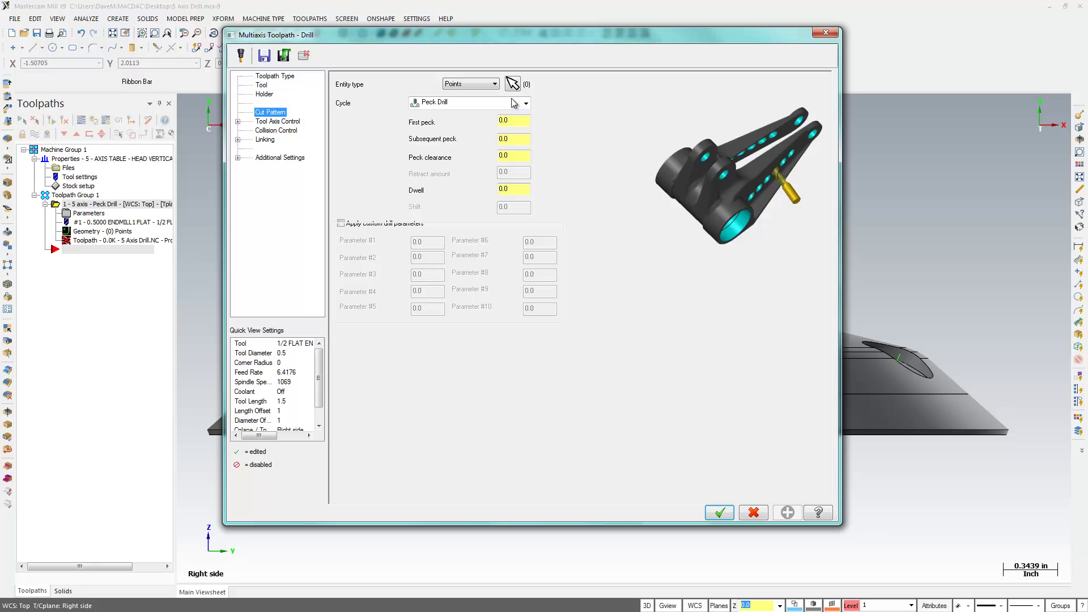
left_click(466, 85)
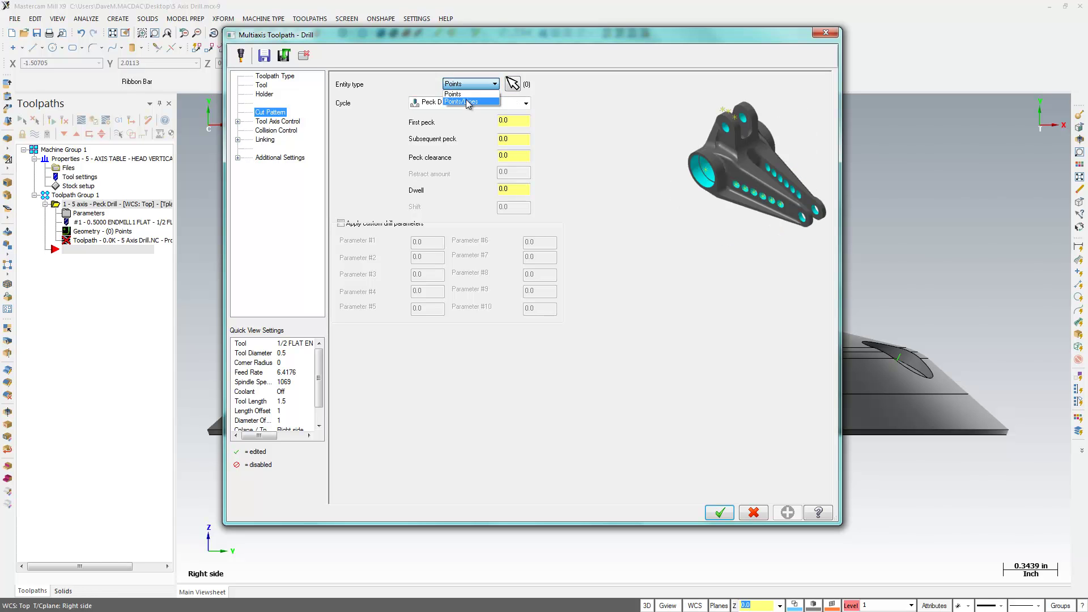
left_click(466, 101)
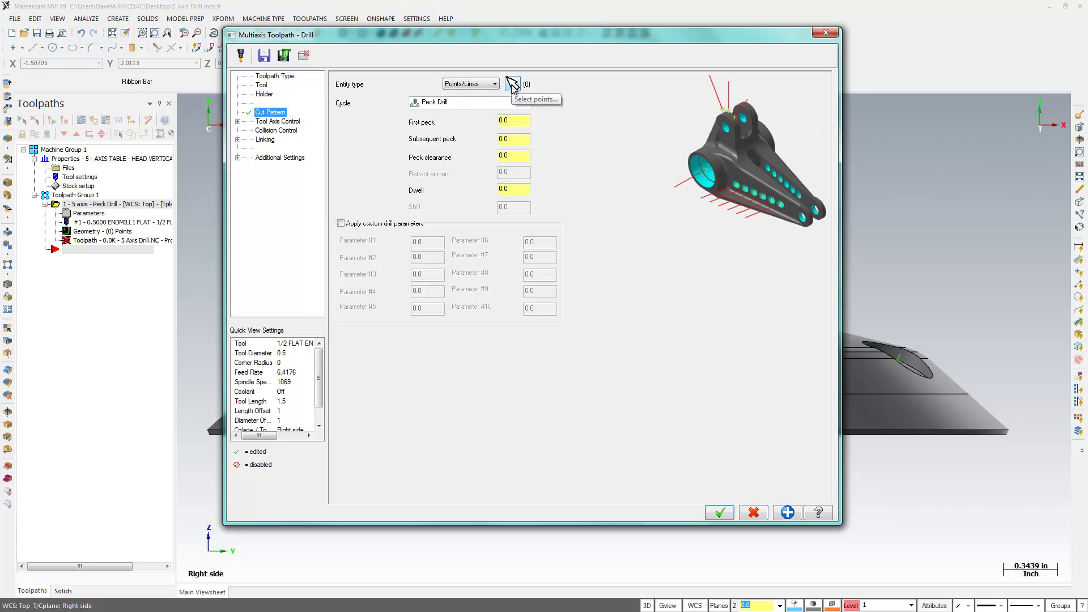
left_click(512, 85)
- Window-select the nine bolt-hole centre points on the flange
left_click(85, 191)
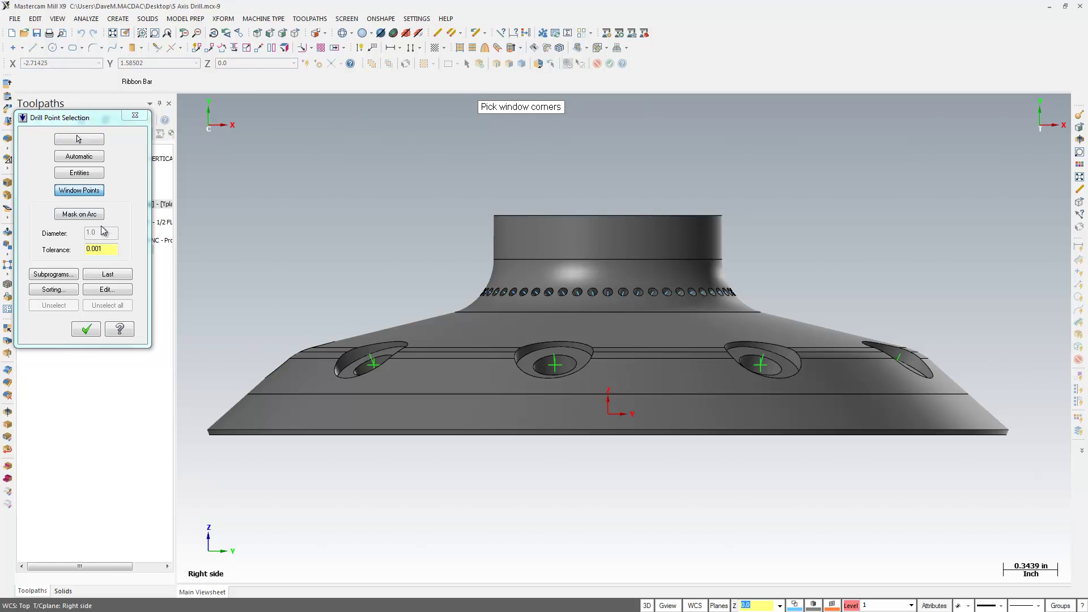
left_click(246, 328)
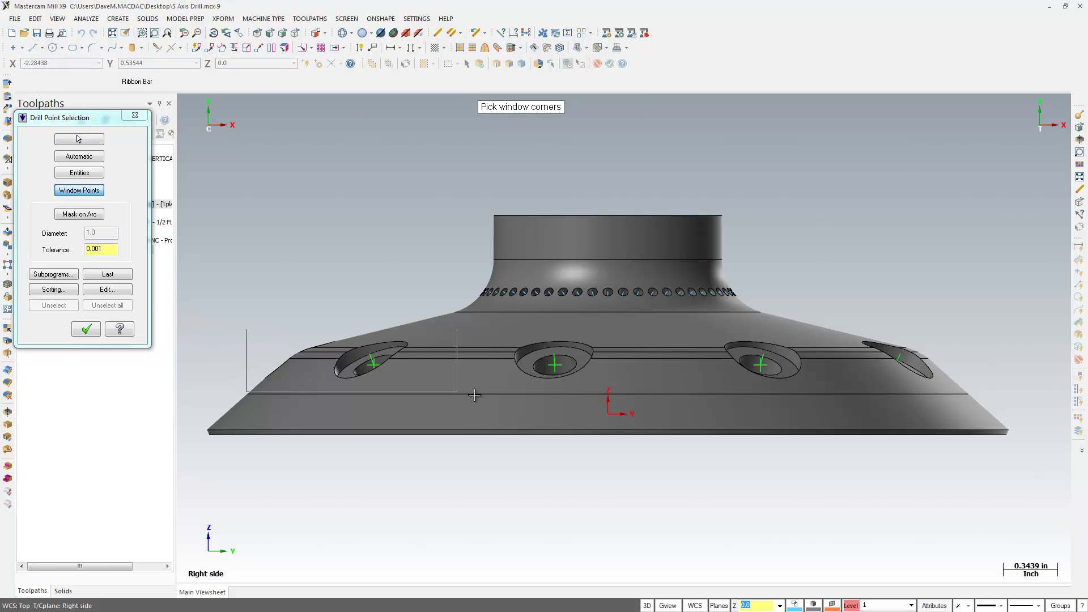
left_click(1014, 446)
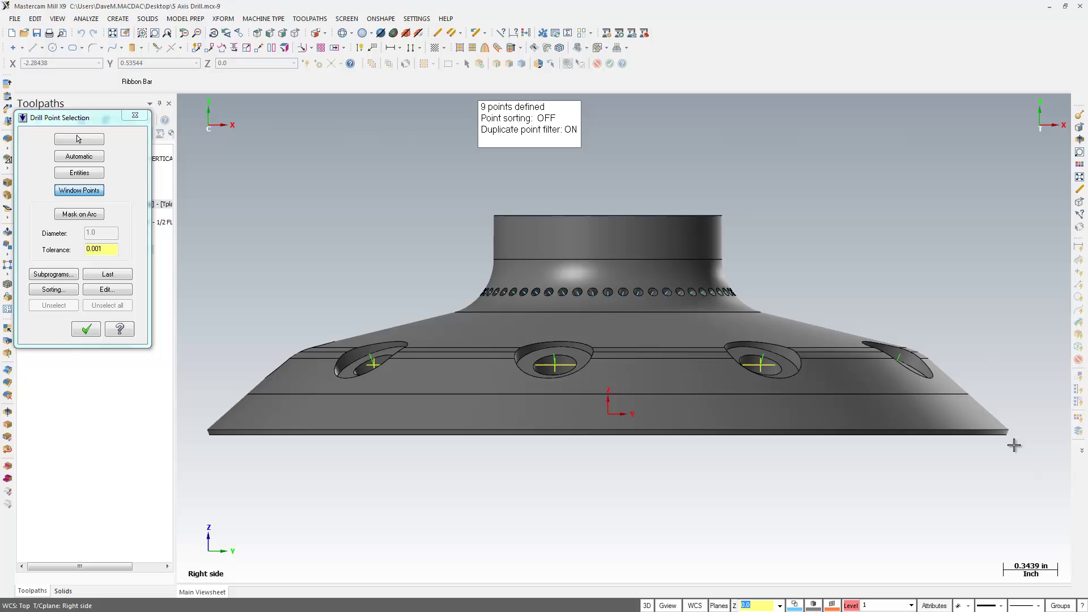
middle_click_drag(558, 283, 431, 352)
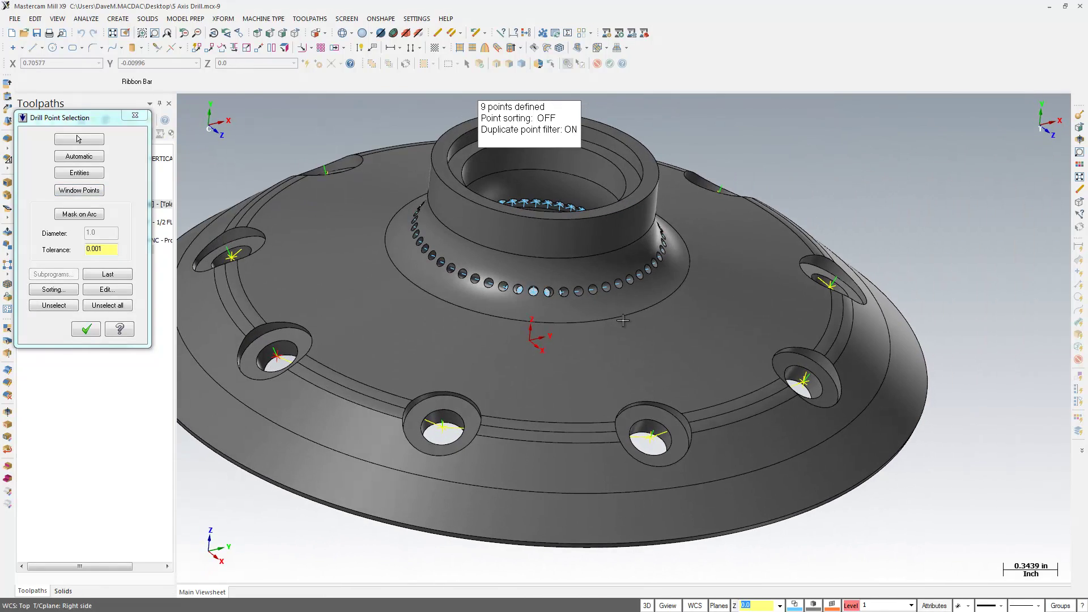
- Accept the 9 drill points and set the cycle to Drill/Counterbore
left_click(86, 329)
left_click(446, 104)
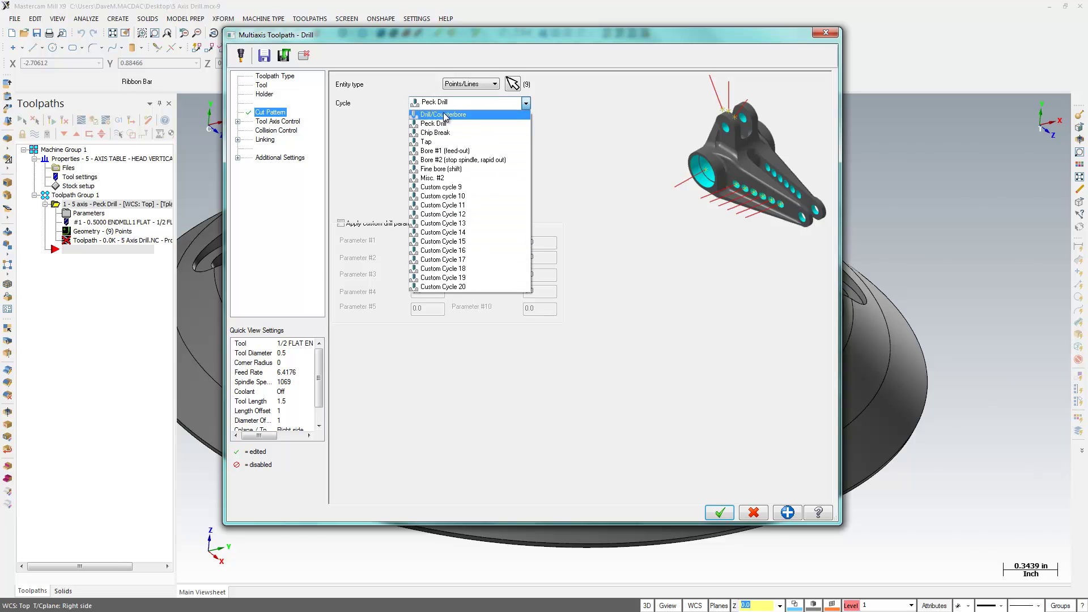
left_click(446, 115)
- Set the tool axis output format to 5 axis and tip control to Original point
left_click(286, 122)
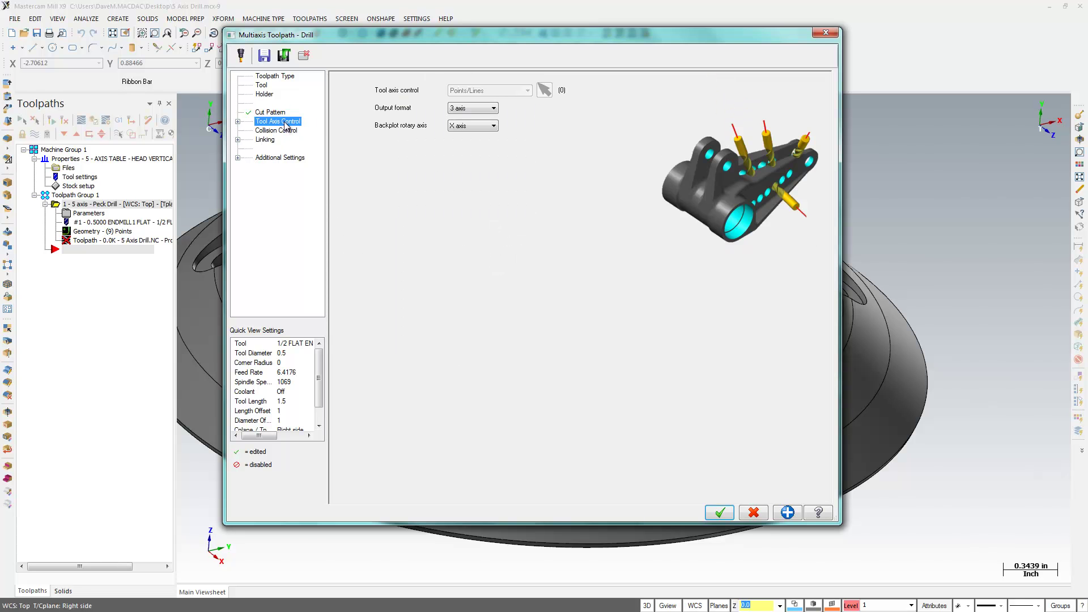
left_click(473, 109)
left_click(469, 134)
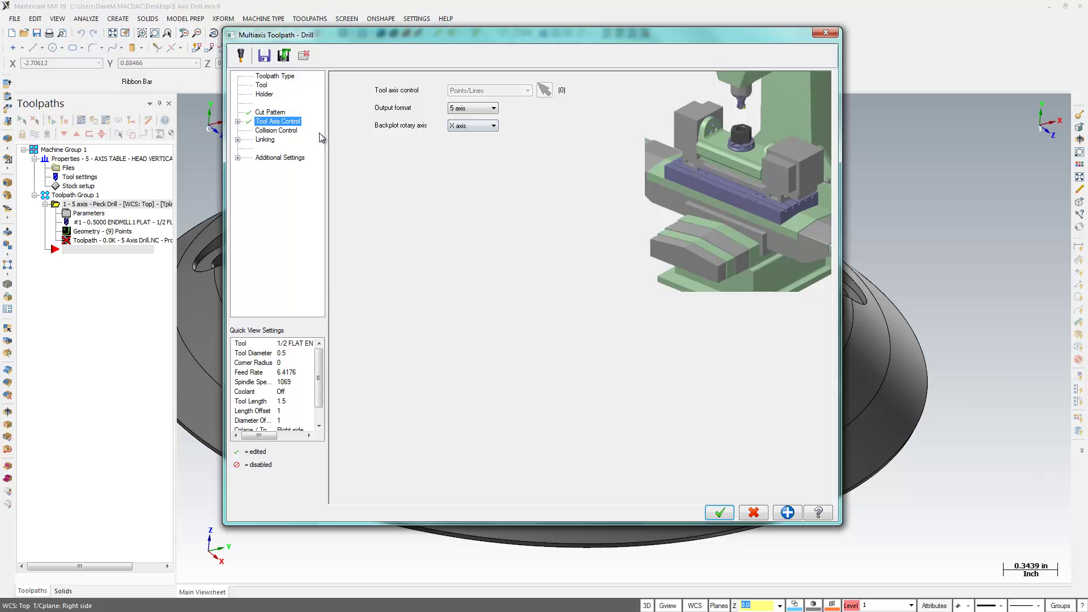
left_click(278, 132)
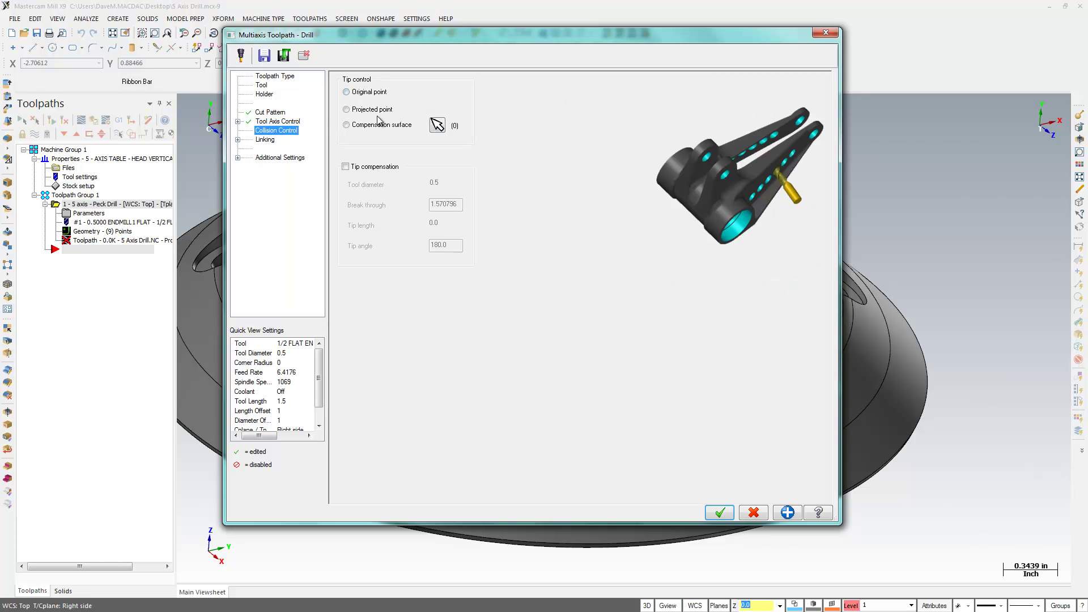
left_click(379, 93)
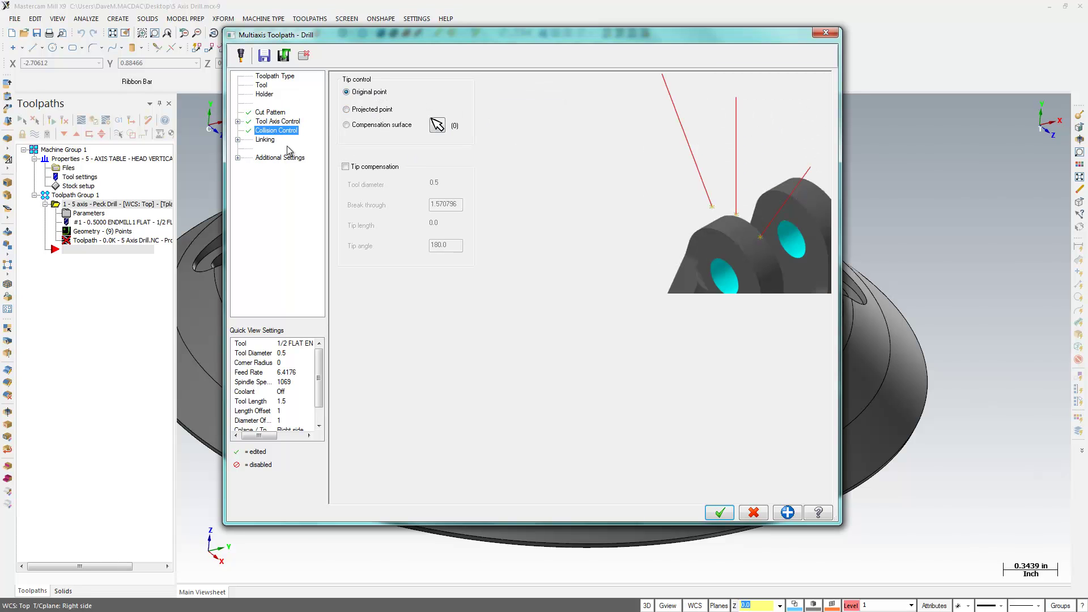
left_click(272, 140)
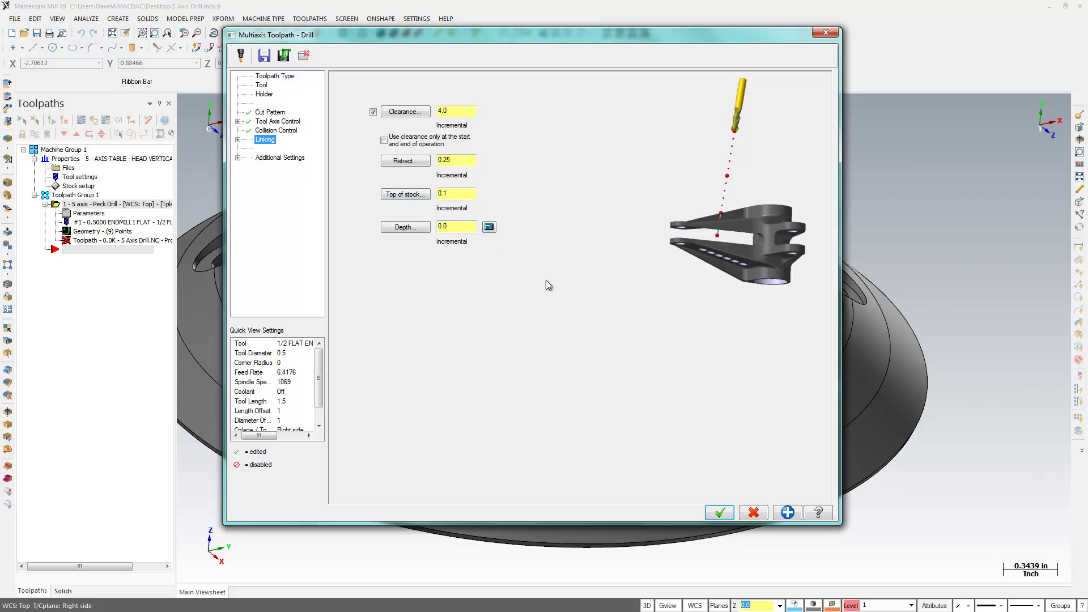
left_click(720, 513)
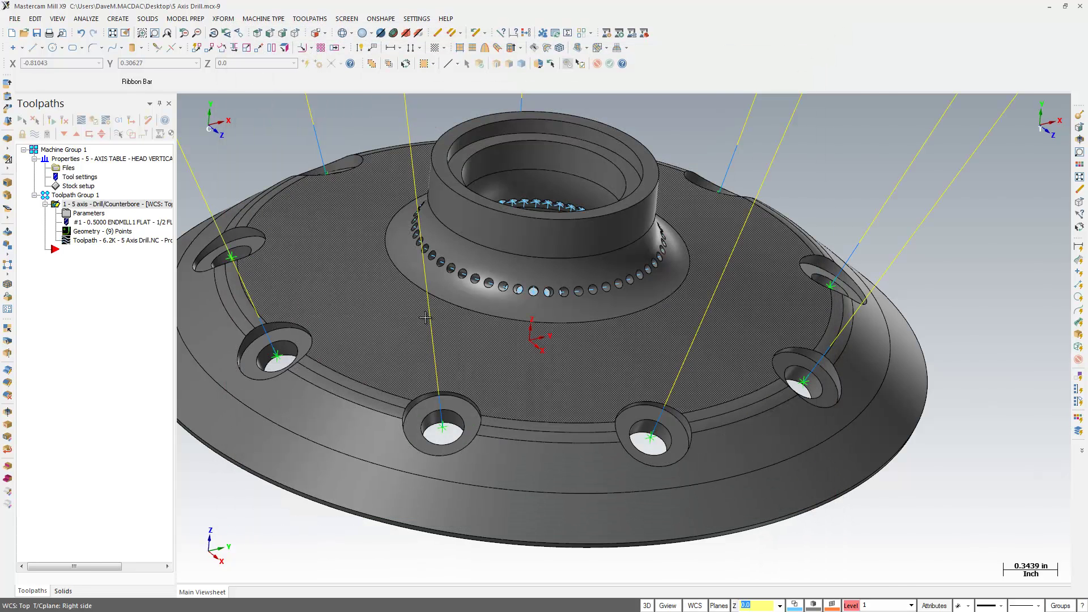
scroll(400, 265, "down", 3)
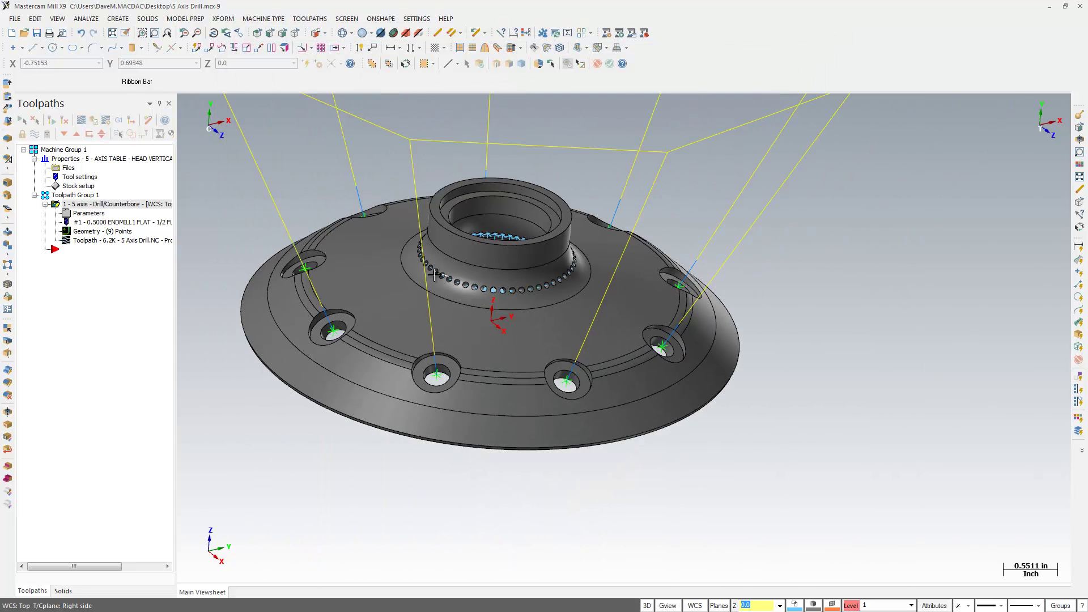
left_click(121, 241)
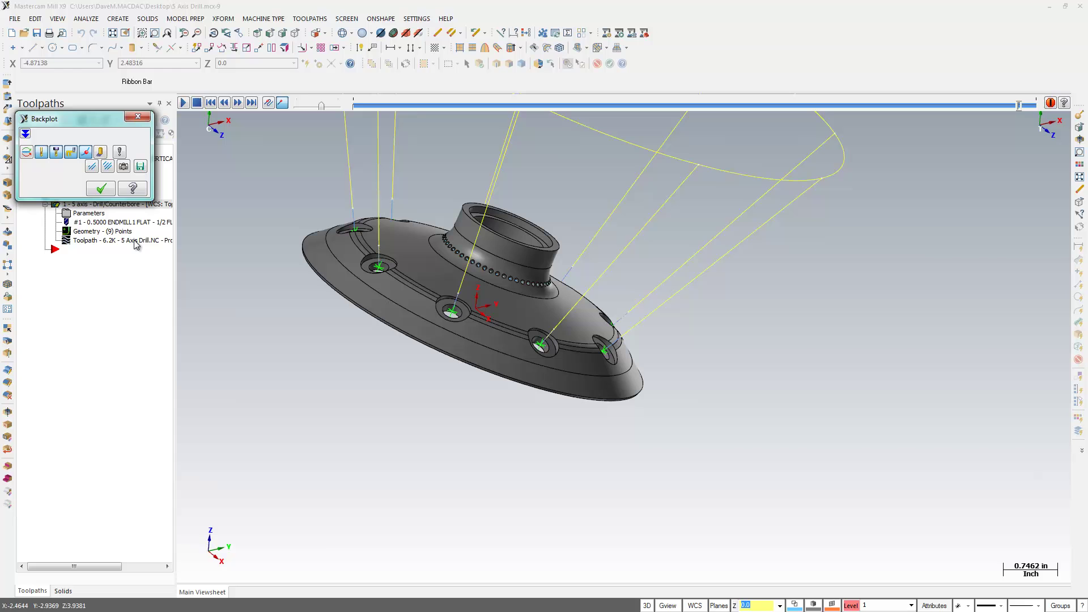
left_click(101, 188)
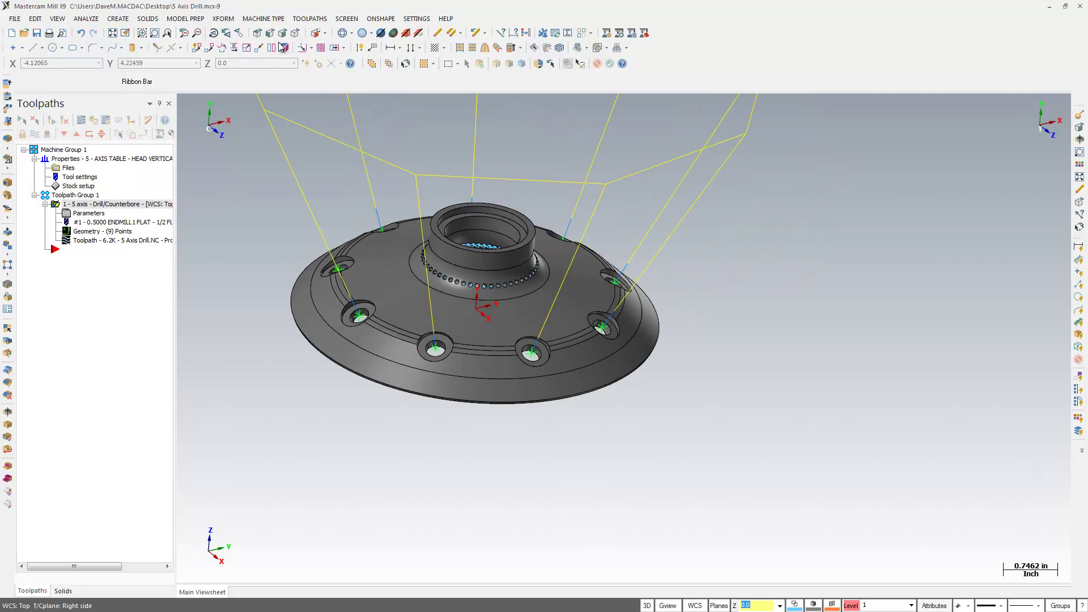
- In Front view, start a second multiaxis Drill toolpath using the 1/16 DRILL tool
left_click(271, 34)
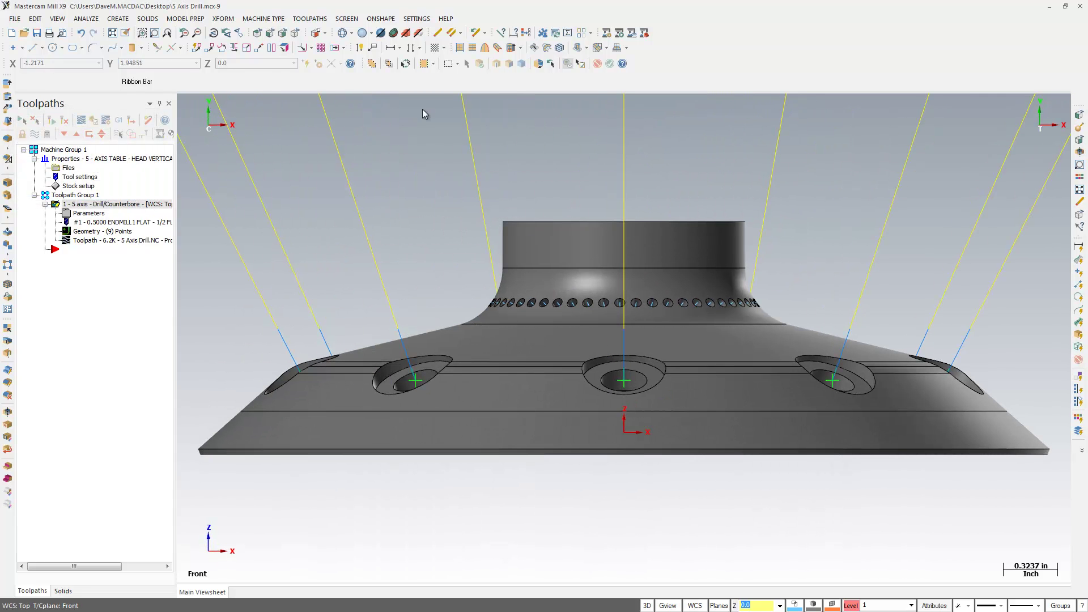
left_click(313, 18)
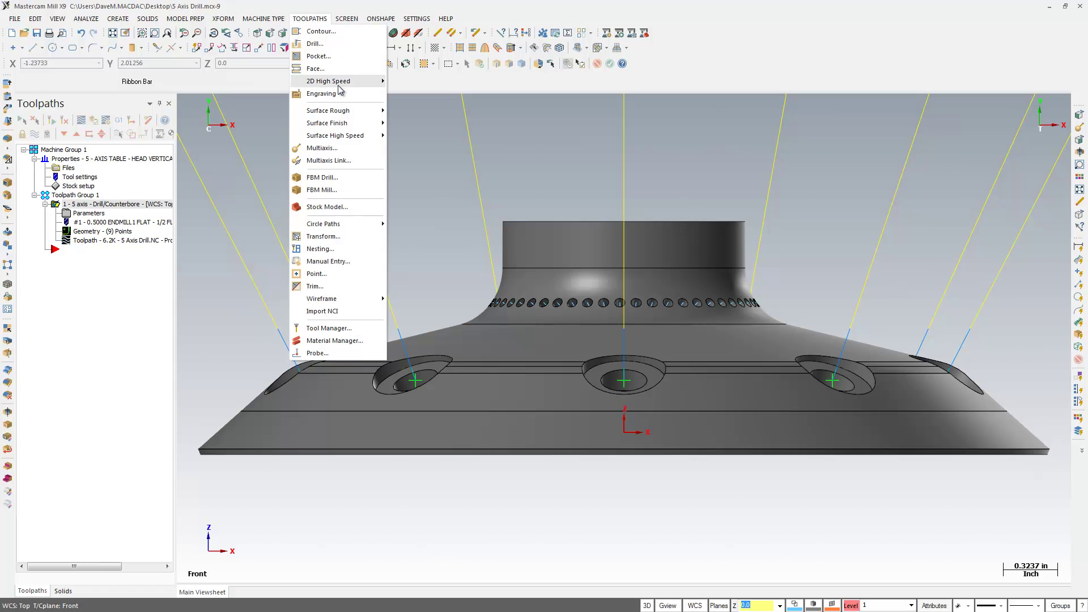
left_click(343, 148)
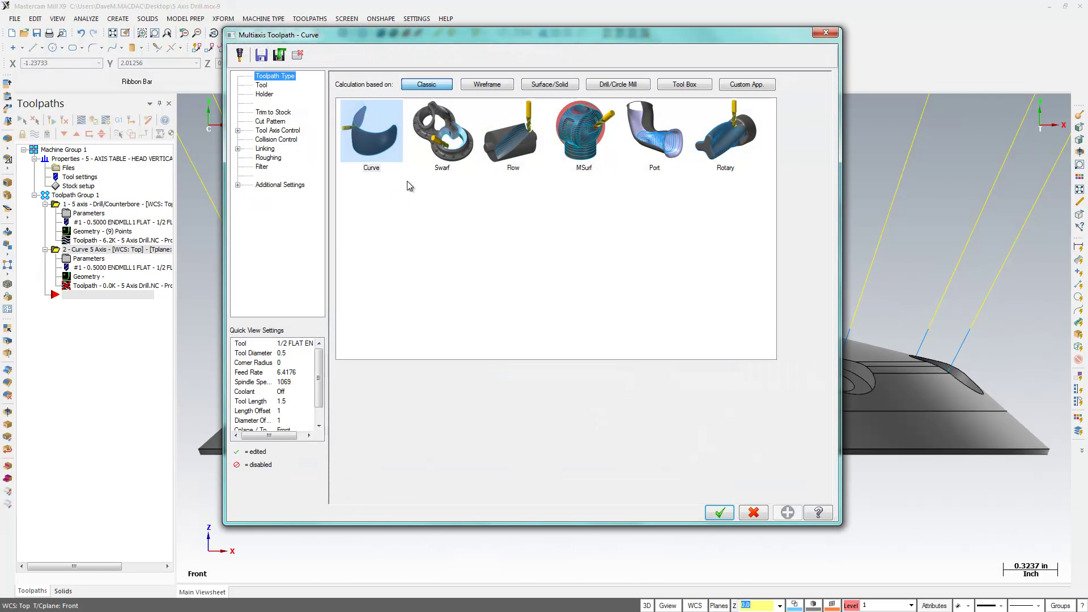
left_click(617, 84)
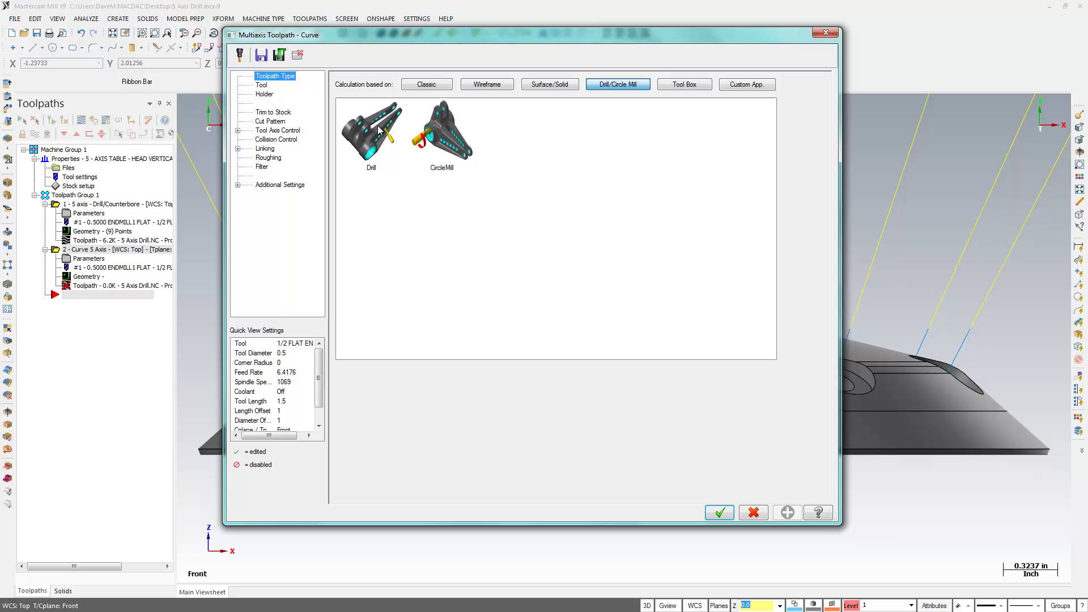
left_click(260, 85)
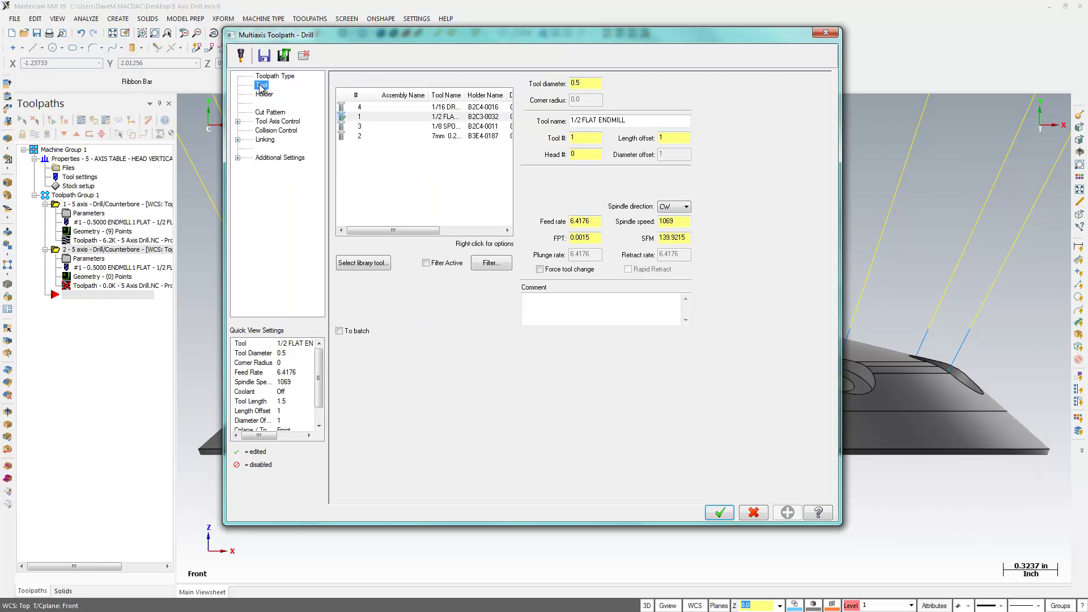
left_click(364, 107)
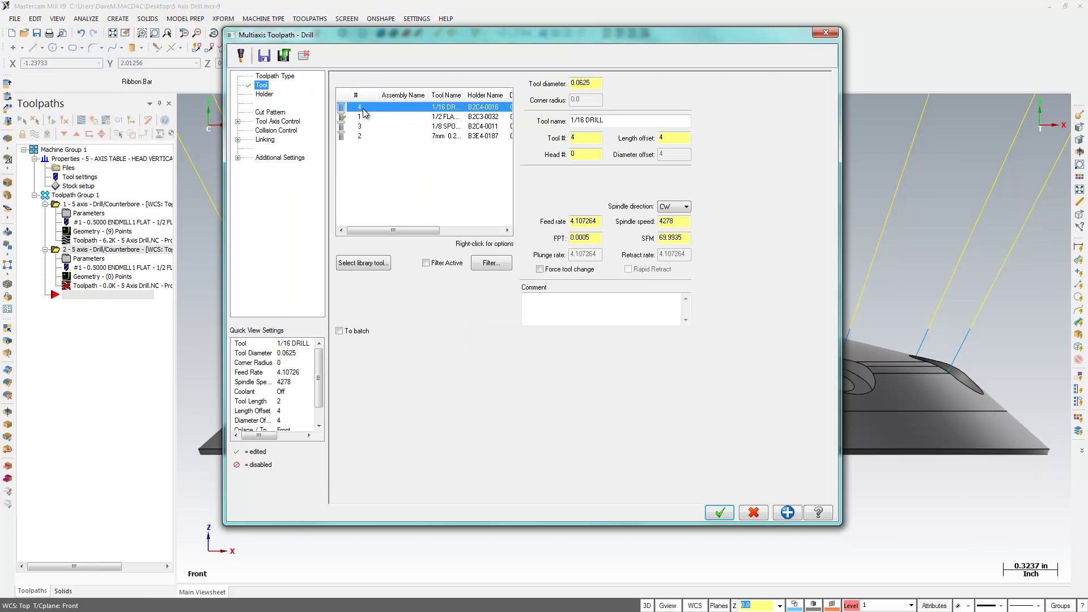
left_click(271, 122)
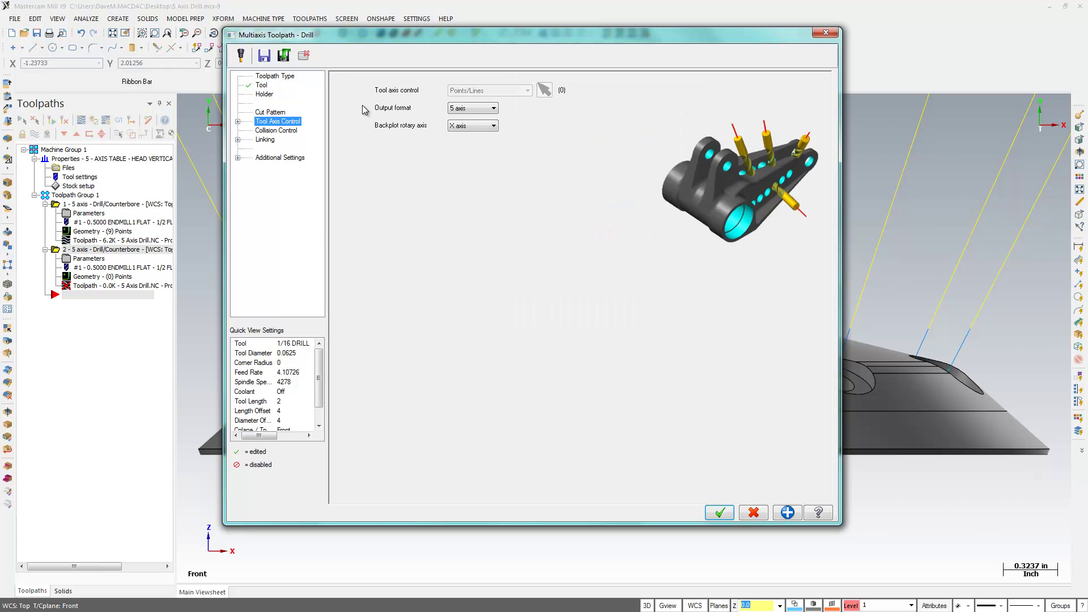
left_click(305, 113)
- Window-select the 51 drill points on the small radial hole ring
left_click(513, 84)
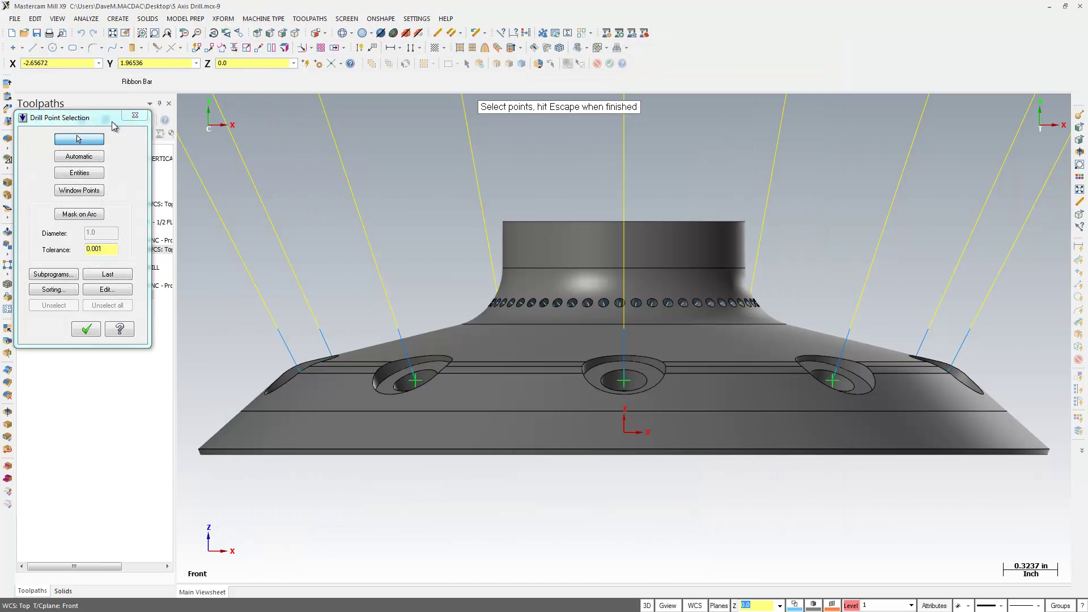
left_click(80, 190)
left_click(401, 204)
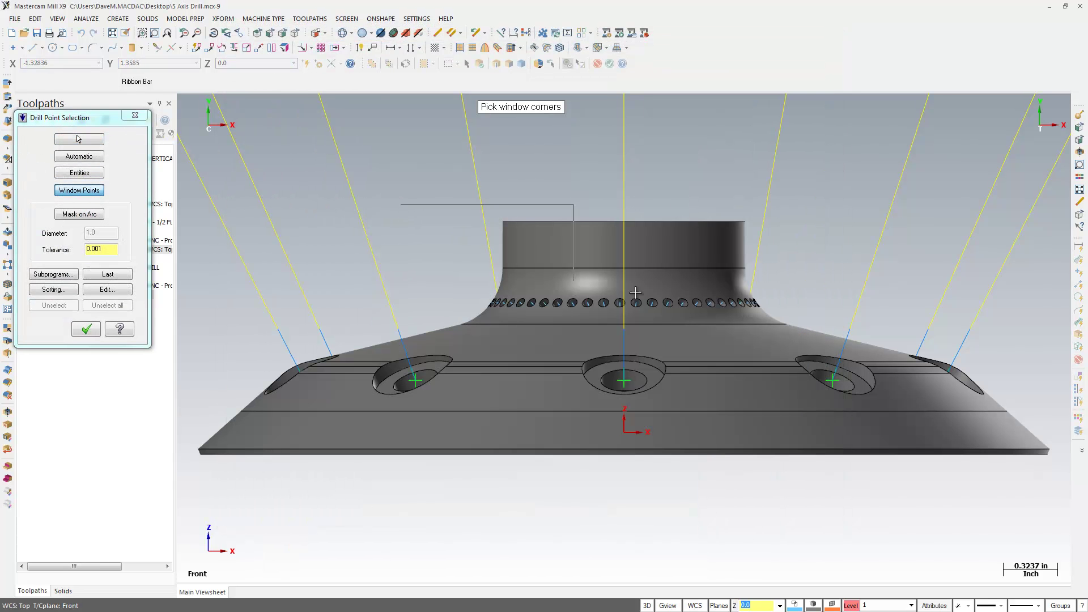
left_click(840, 333)
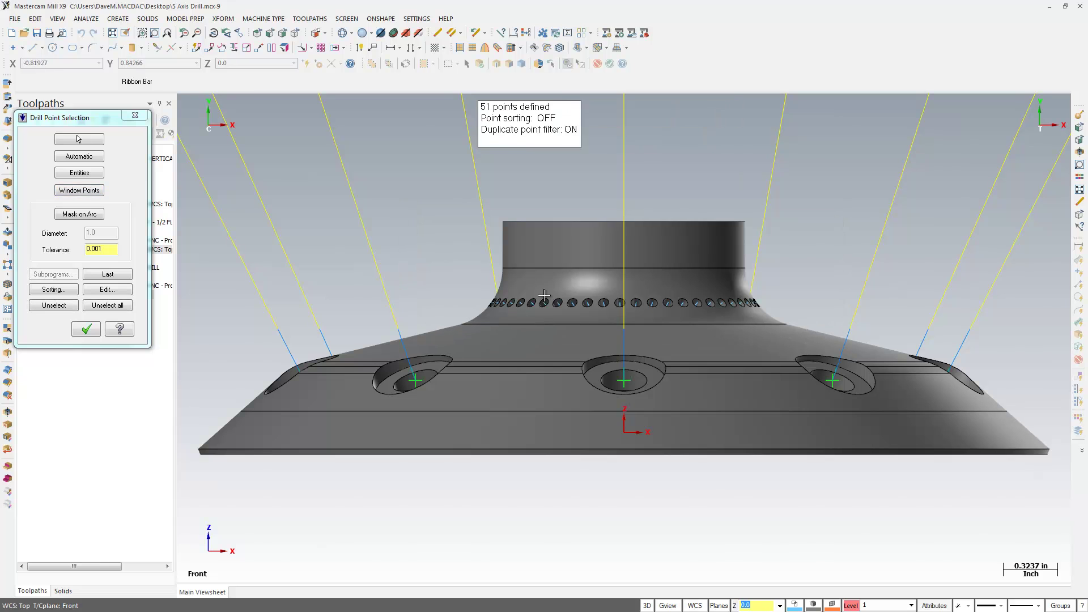
left_click(89, 330)
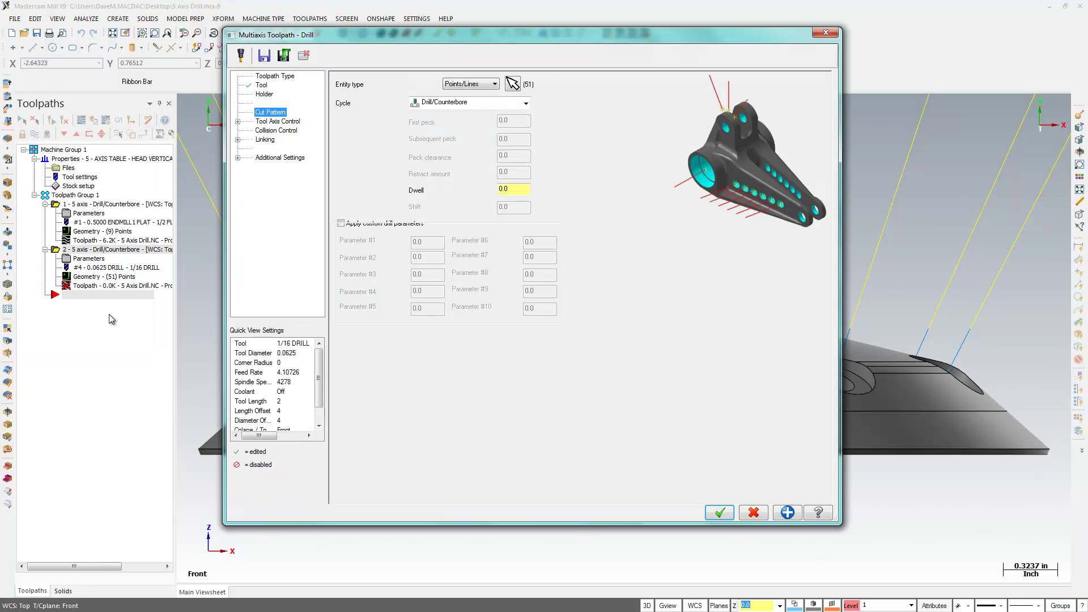
- Generate the second drill toolpath, then fit the part in Iso view
left_click(278, 121)
left_click(714, 516)
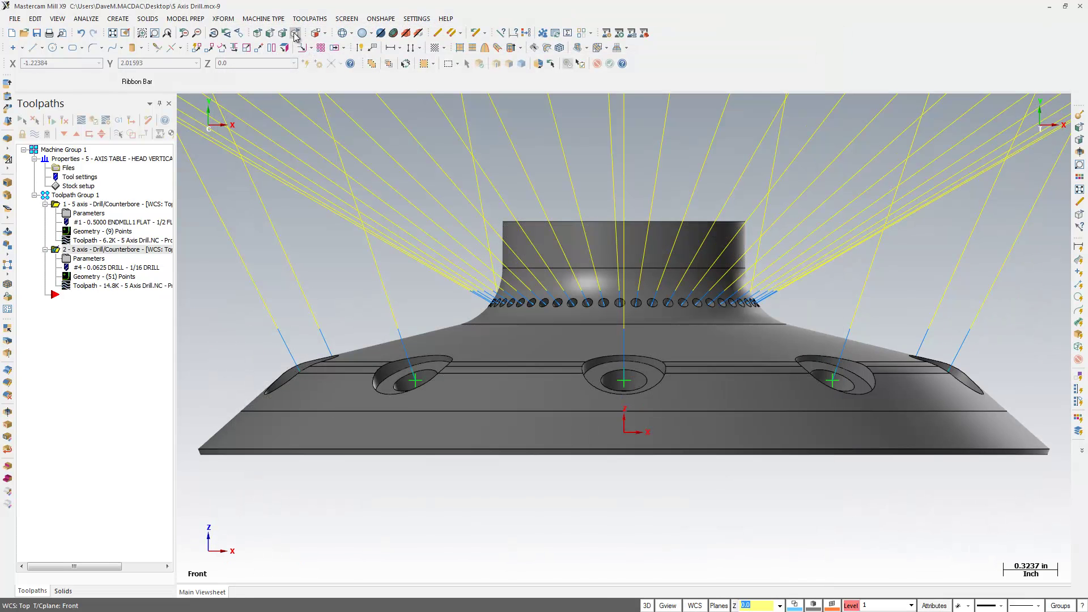
left_click(295, 33)
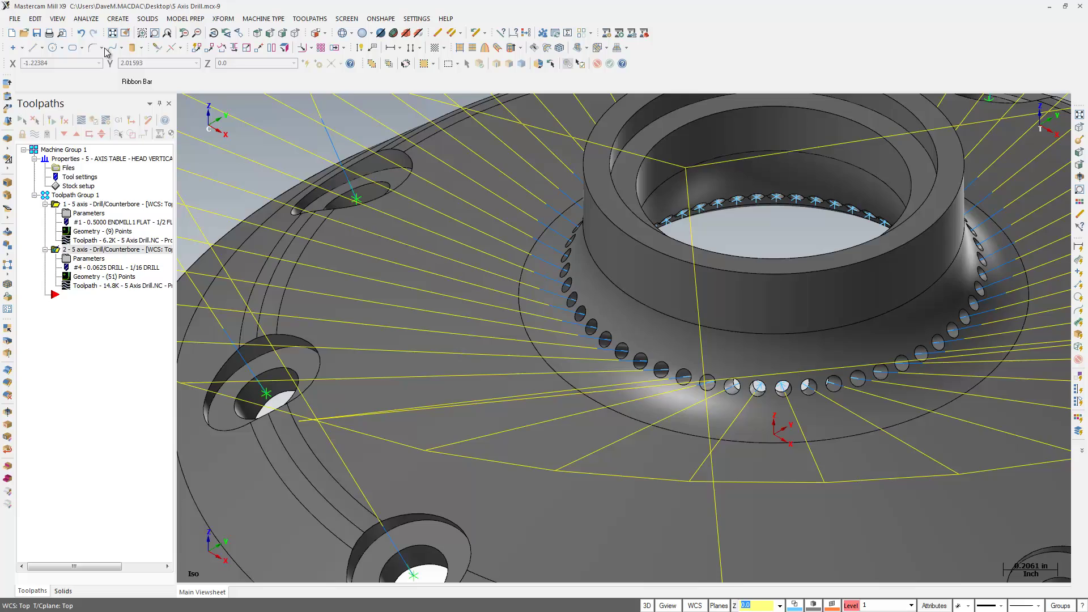
left_click(114, 33)
left_click(73, 195)
- Verify both drill operations in Mastercam Simulator through all 470 moves
left_click(92, 120)
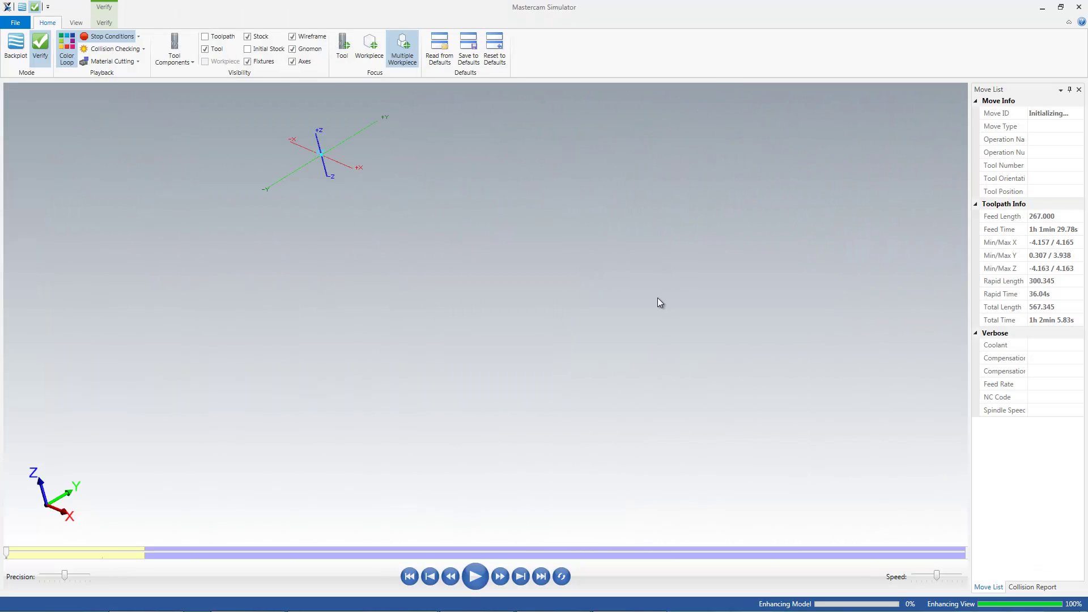
left_click(476, 578)
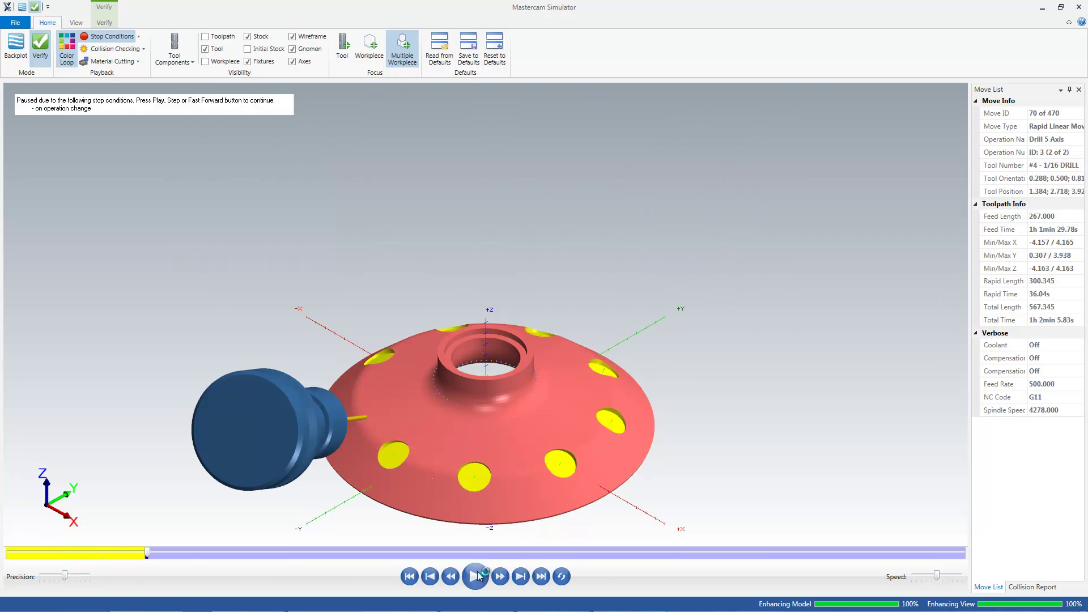
left_click(481, 573)
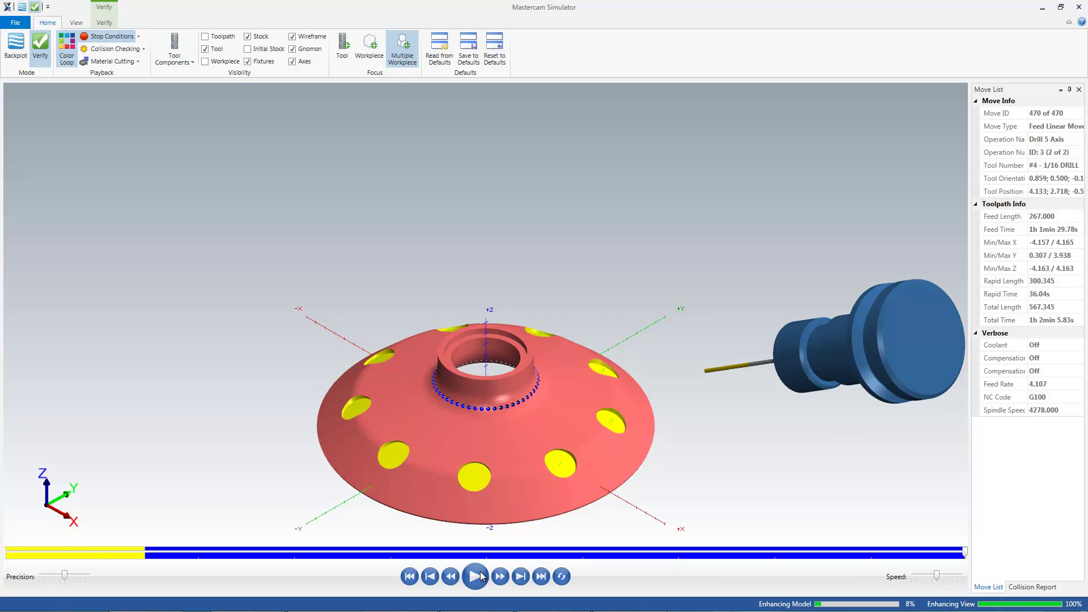
scroll(430, 406, "up", 5)
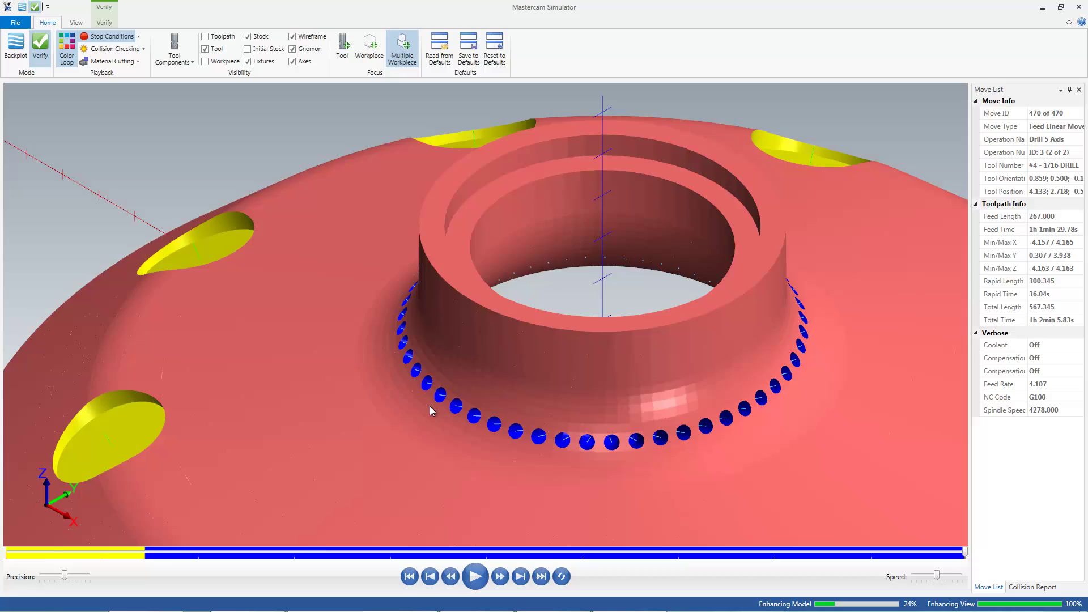
scroll(432, 410, "down", 5)
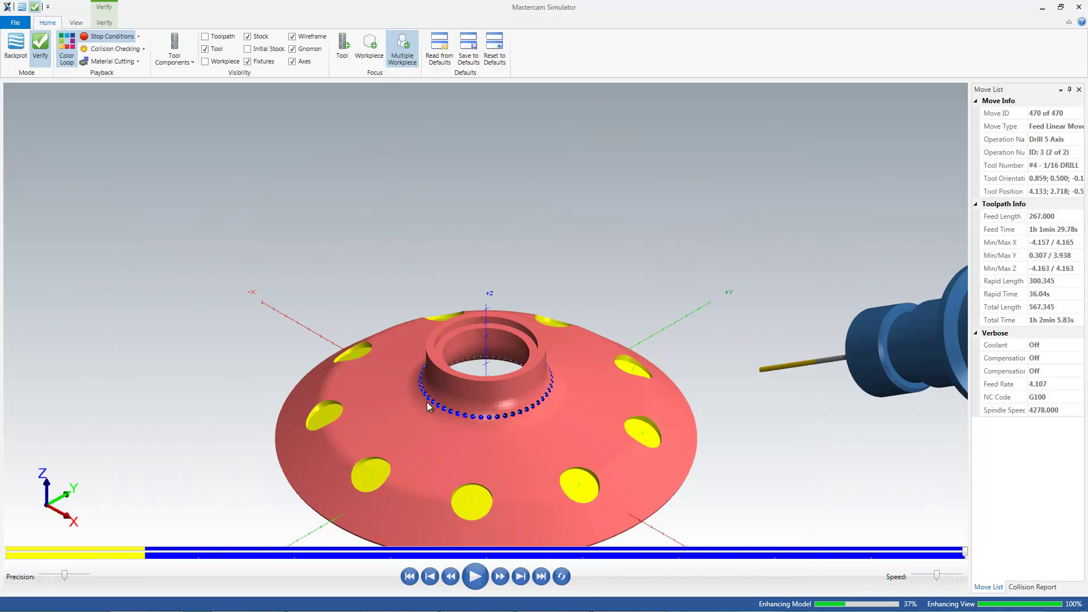